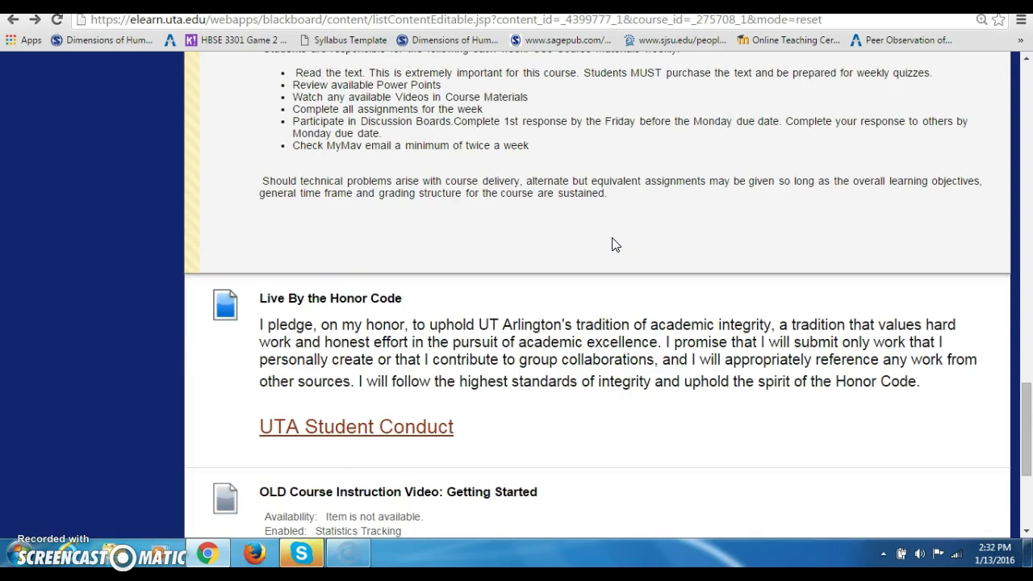
- Review the weekly checklist and honor code on the START HERE page, returning to the profile update notice
scroll(614, 240, "down", 1)
scroll(613, 242, "up", 4)
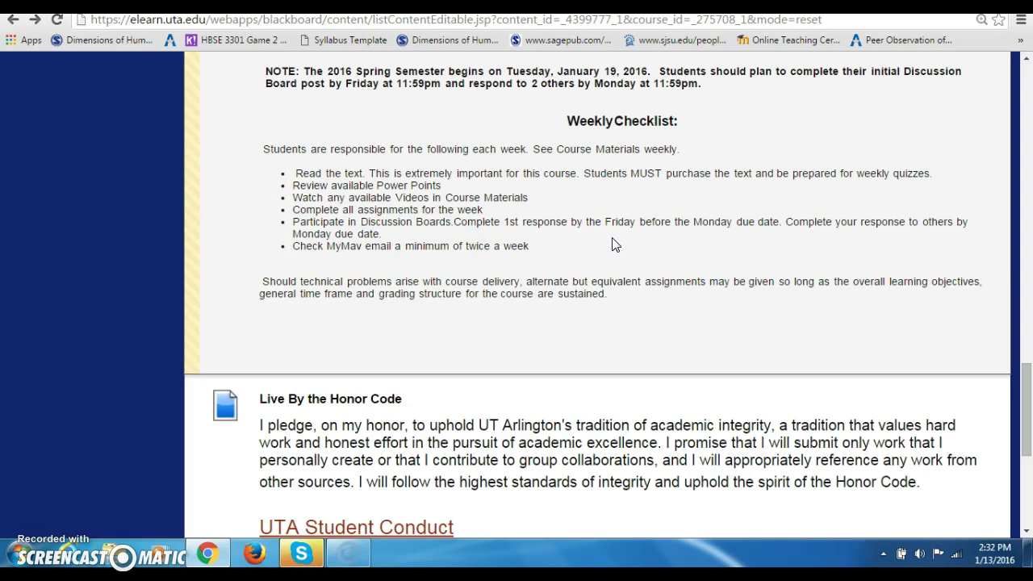
scroll(613, 244, "up", 10)
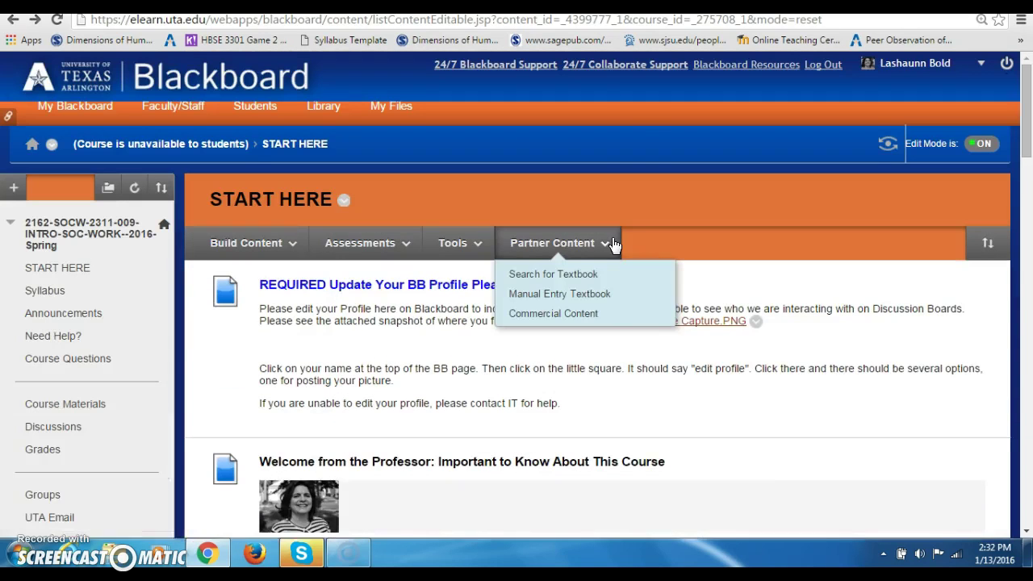
left_click(360, 243)
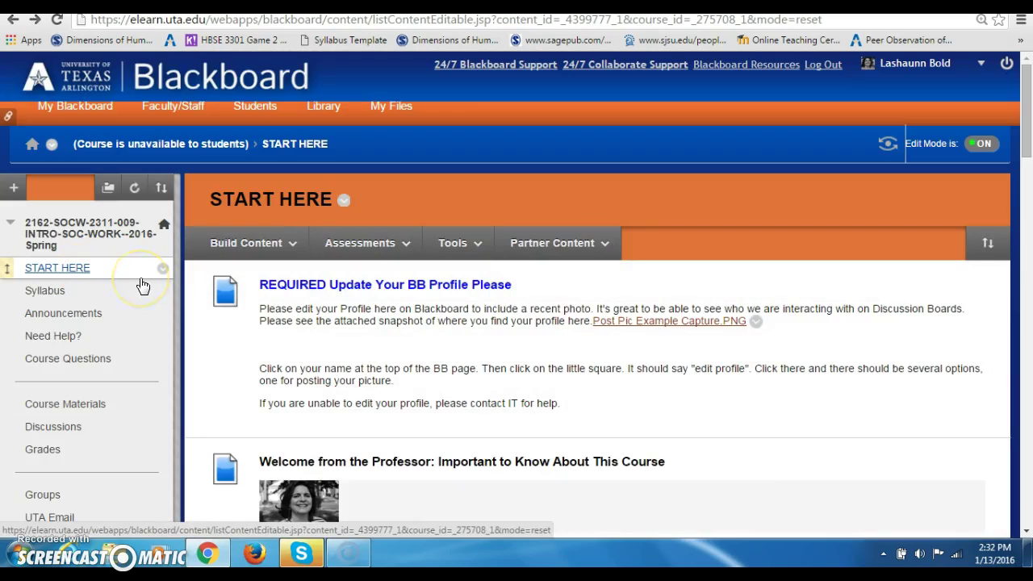
left_click(91, 269)
scroll(92, 269, "down", 1)
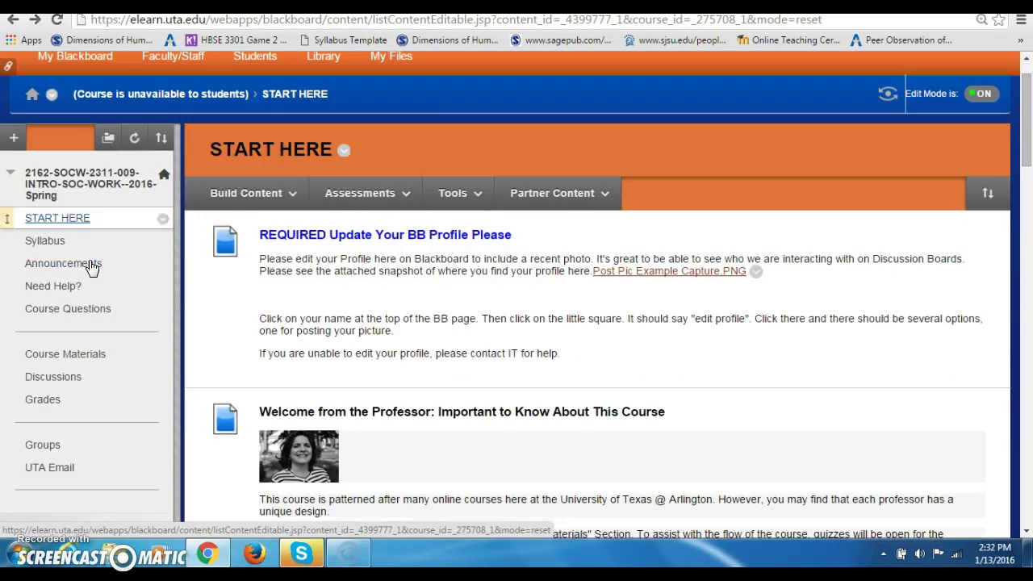
- Open the Syllabus section, skim the attached syllabus (30).pdf, and return to the section
left_click(54, 244)
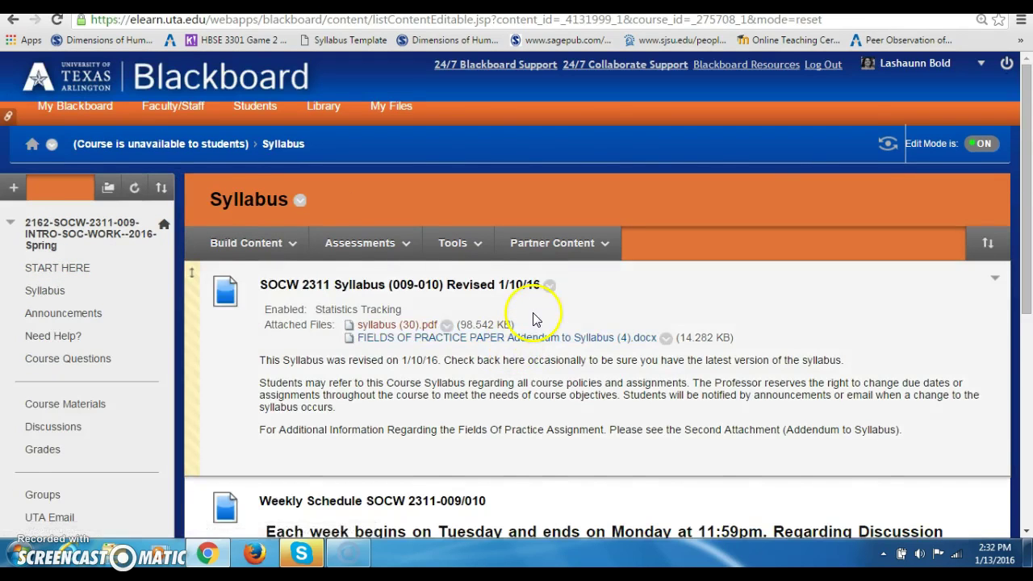
scroll(535, 294, "down", 1)
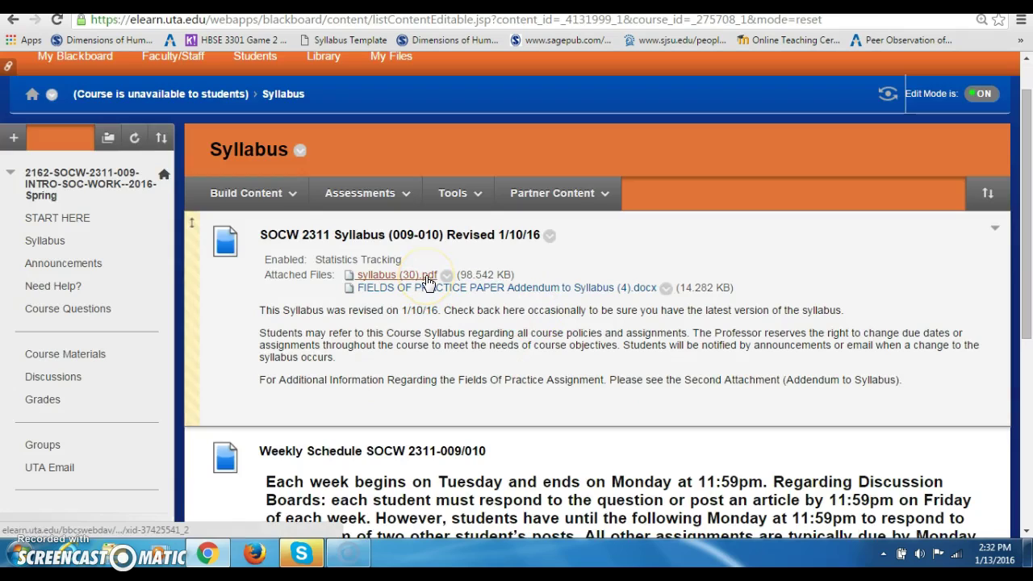
left_click(397, 277)
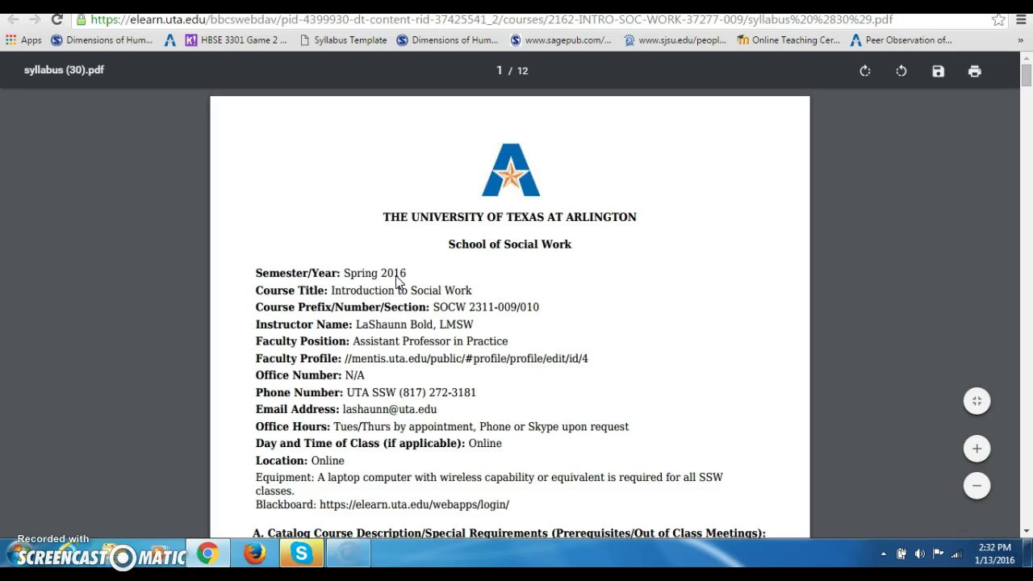
left_click_drag(1027, 73, 1027, 162)
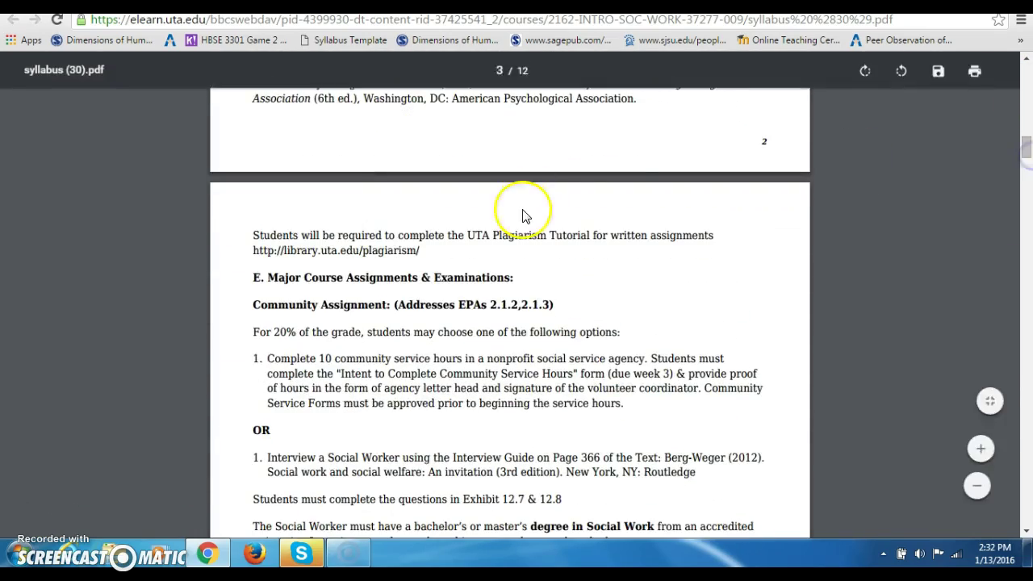
scroll(522, 216, "up", 20)
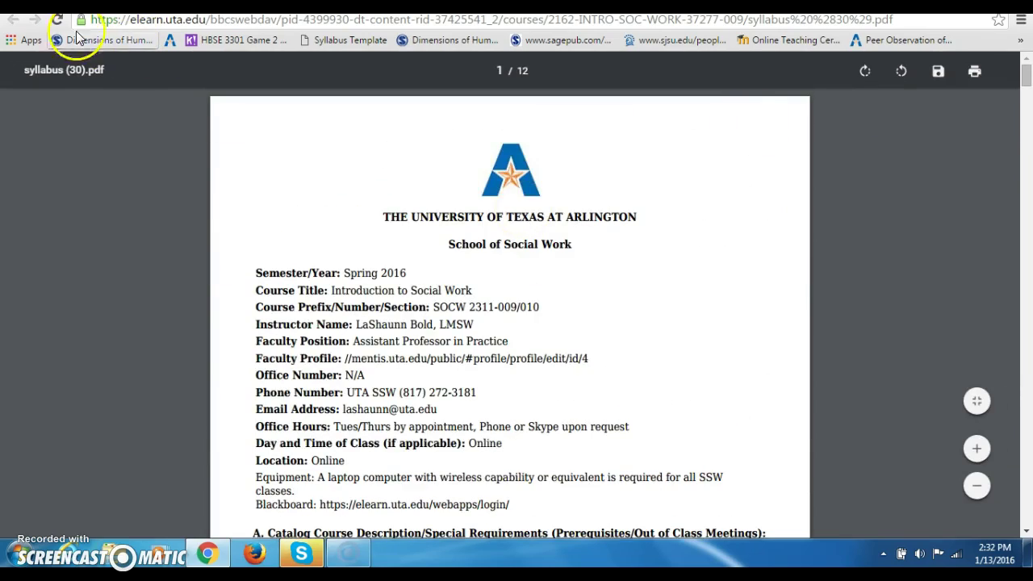
key("alt+Left")
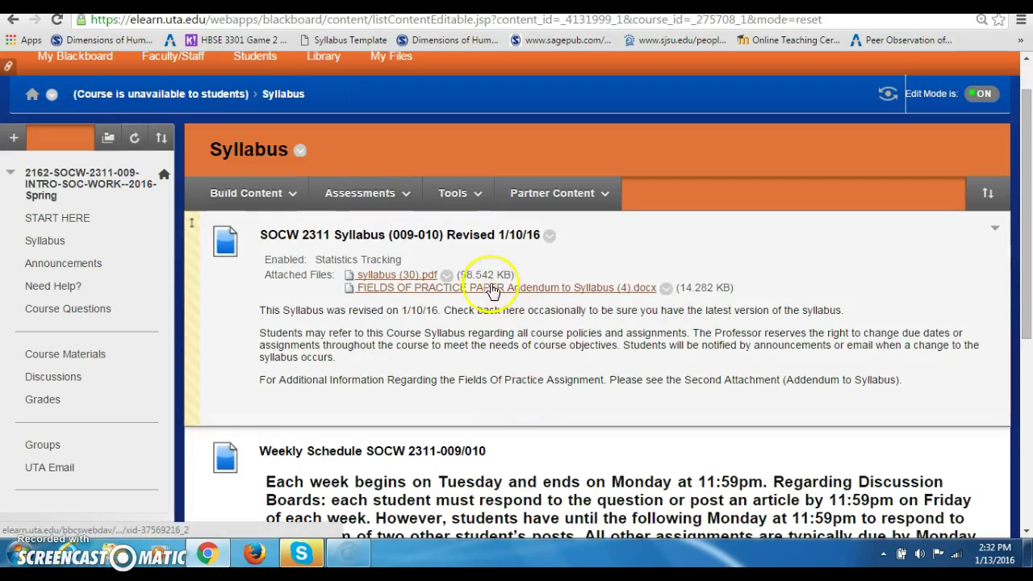
- Examine the syllabus attachments, the Weekly Schedule and the Weekly Checklist in the Syllabus section
left_click(428, 279)
left_click(436, 291)
scroll(436, 299, "down", 1)
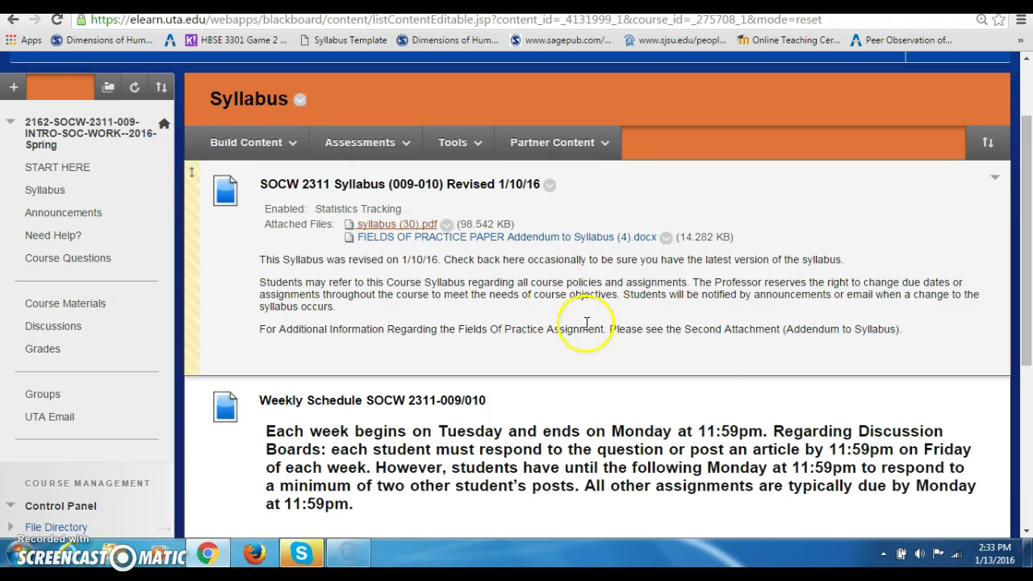
scroll(587, 329, "down", 1)
scroll(586, 329, "down", 3)
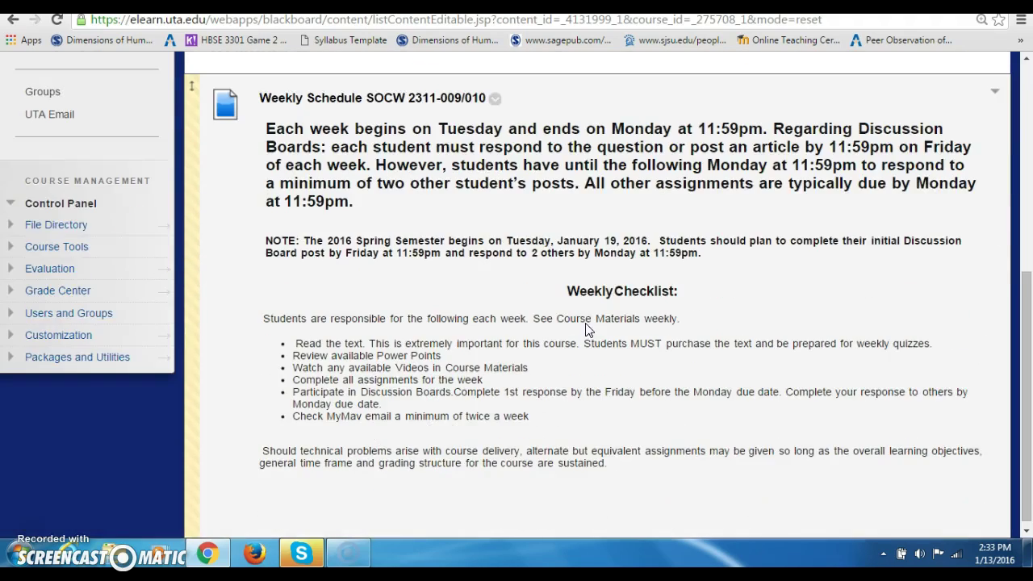
scroll(585, 323, "up", 4)
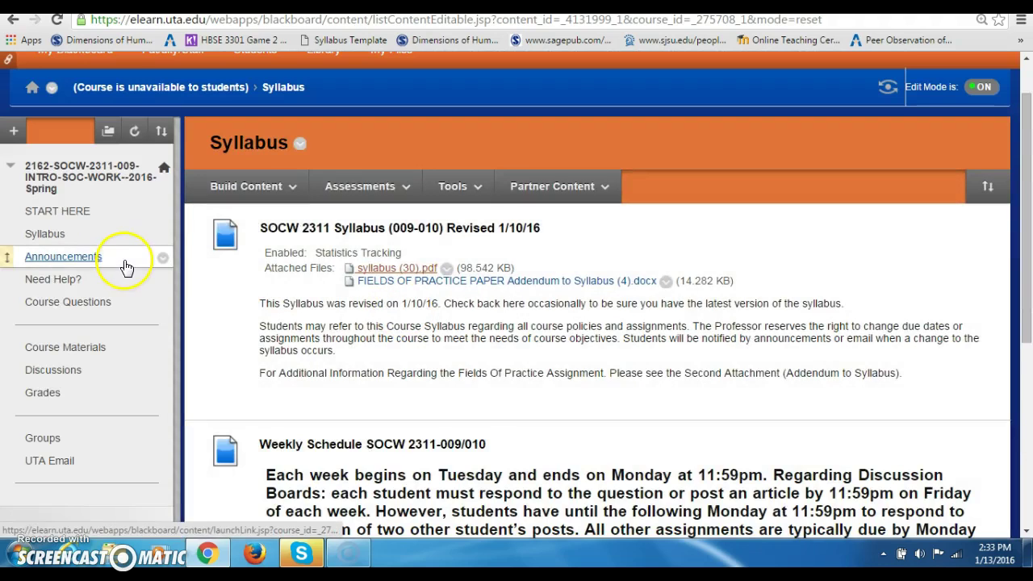
- View the course's Announcements page and the support resources in the Need Help? section
left_click(95, 258)
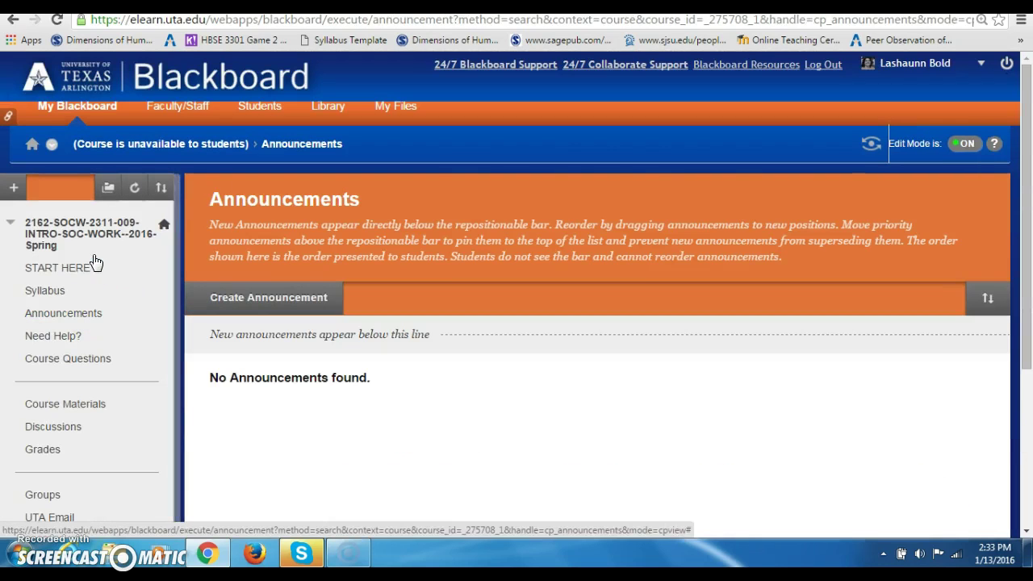
scroll(102, 318, "down", 1)
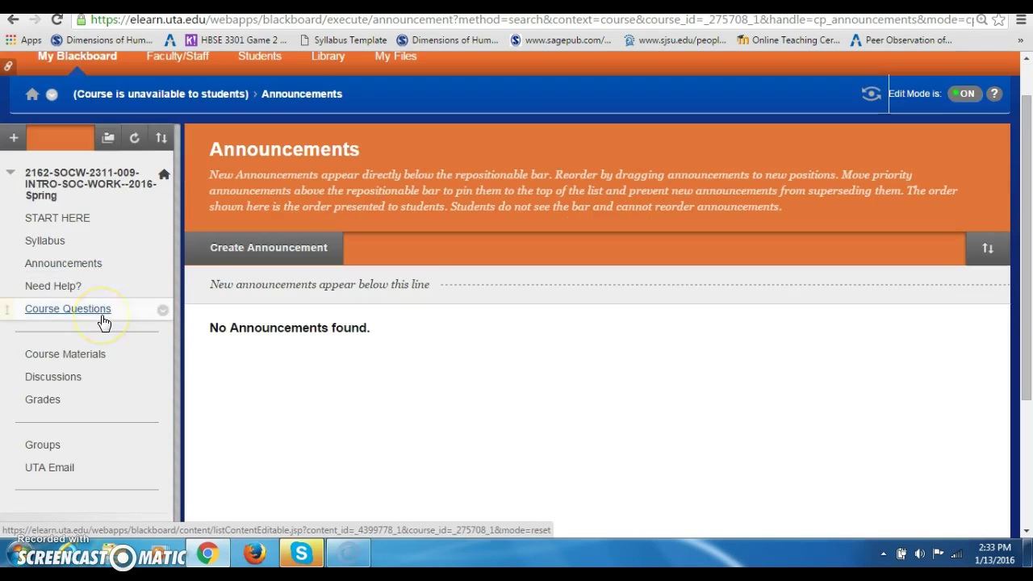
left_click(57, 289)
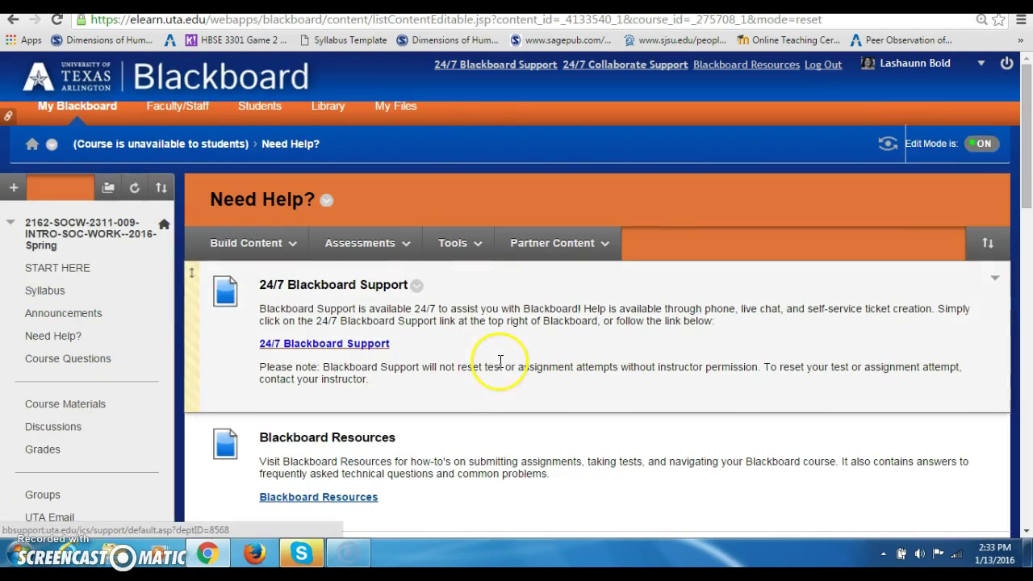
scroll(501, 361, "down", 2)
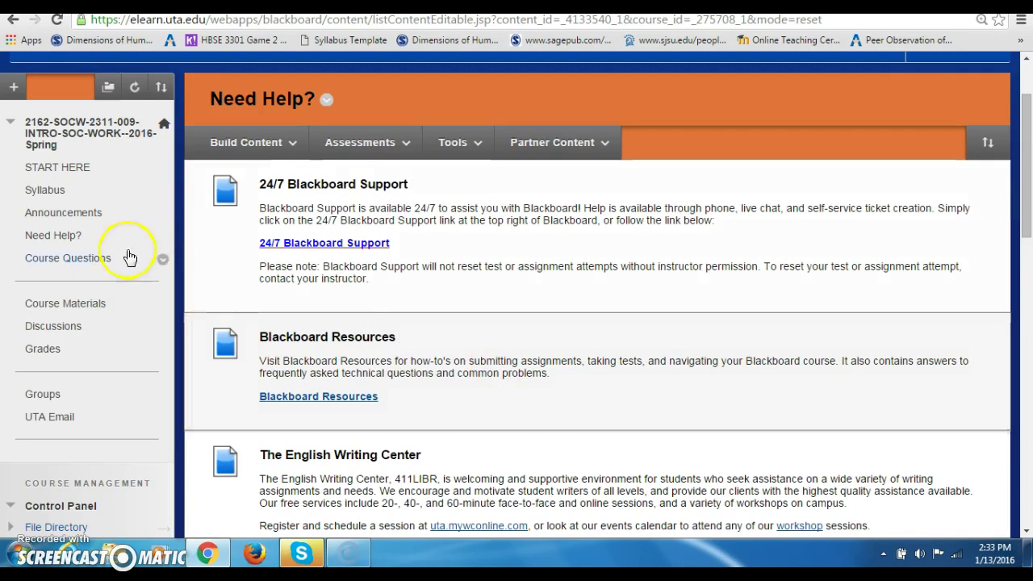
- Open the Course Questions section and read the discussion board's description
left_click(81, 263)
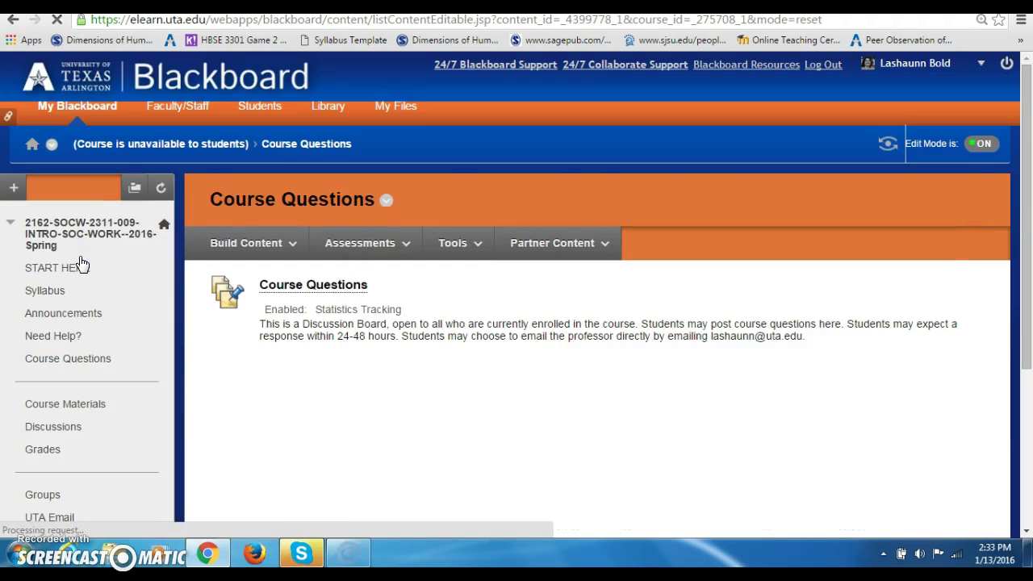
scroll(343, 381, "down", 1)
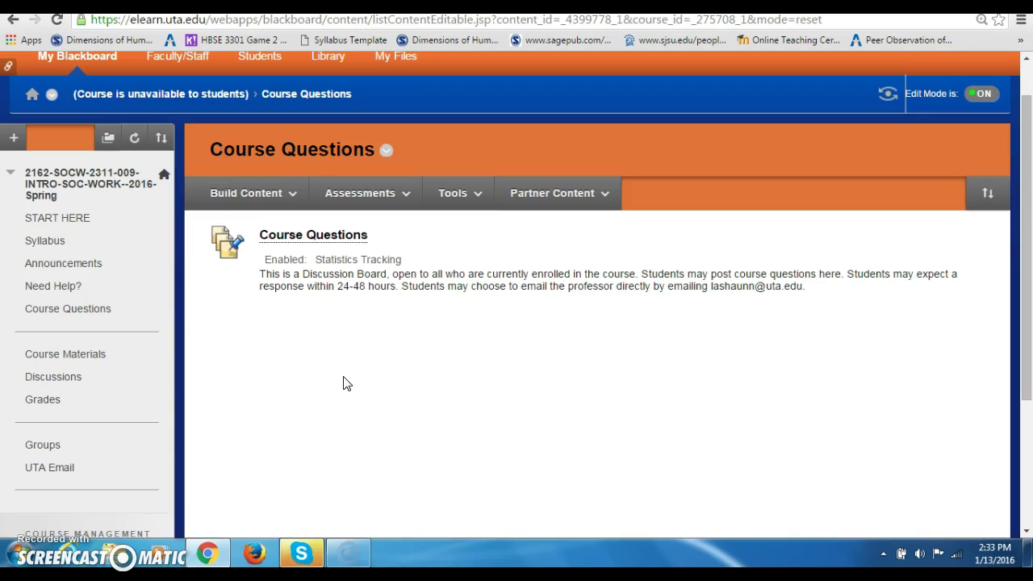
left_click(342, 347)
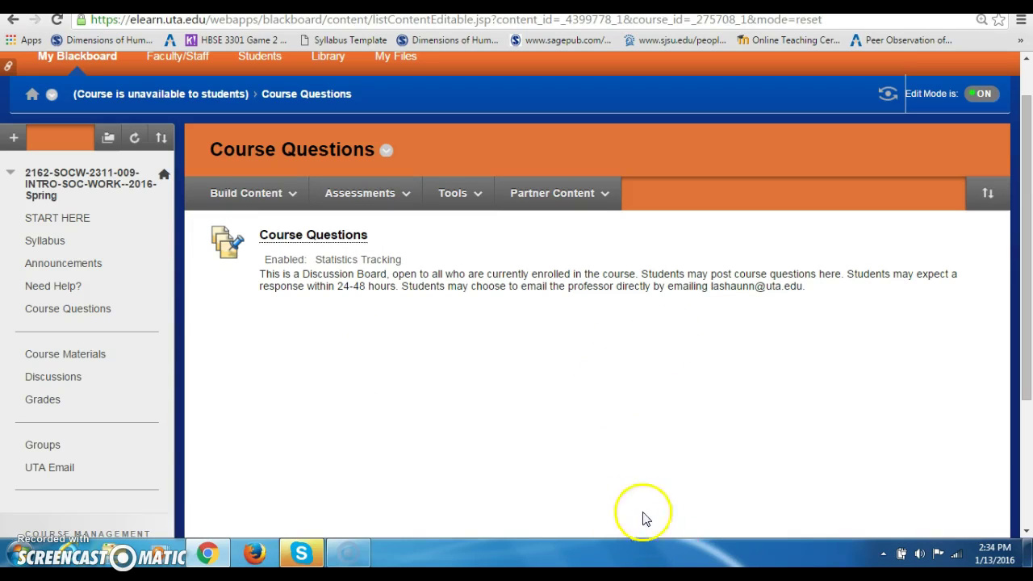
- Open the Course Materials section and read the required profile update notice and the note about Discussion Boards
scroll(173, 355, "down", 1)
left_click(79, 308)
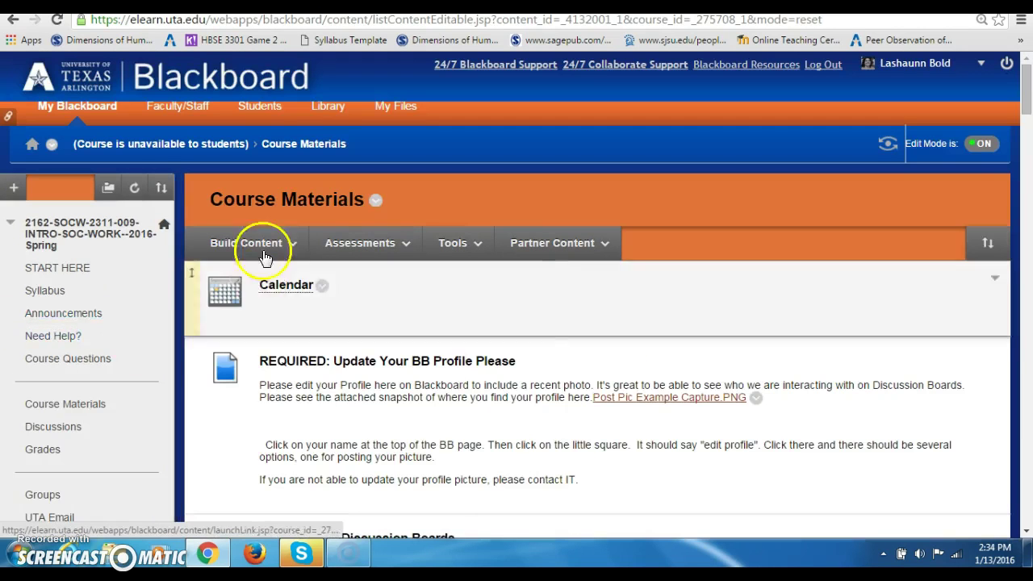
left_click(88, 412)
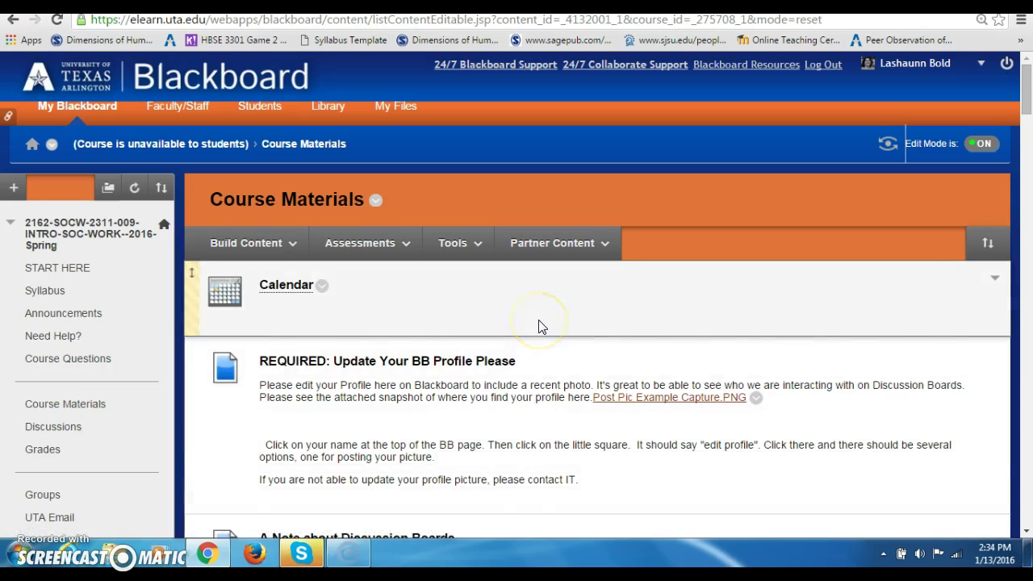
scroll(539, 323, "down", 1)
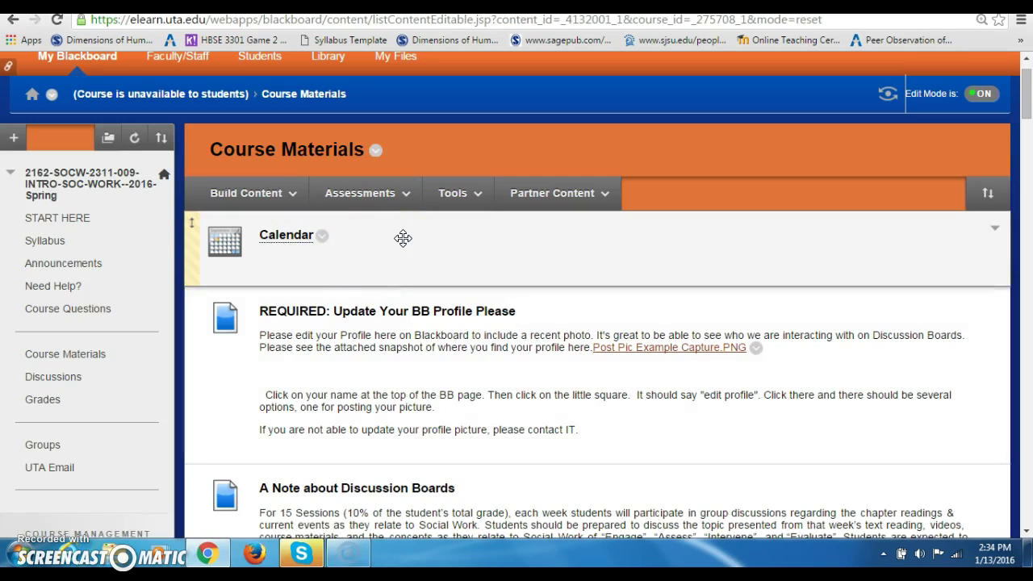
scroll(403, 238, "down", 1)
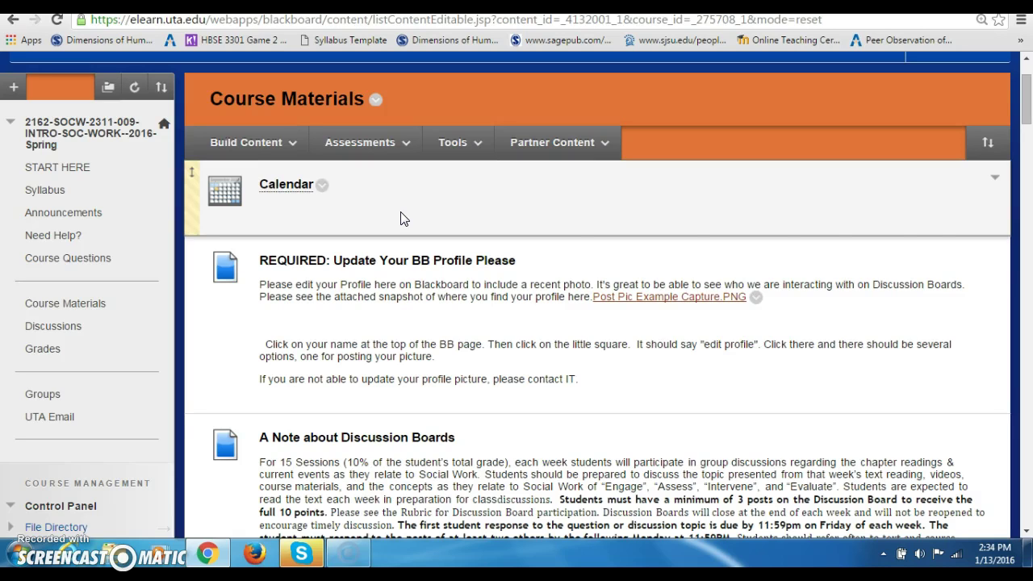
scroll(403, 220, "down", 1)
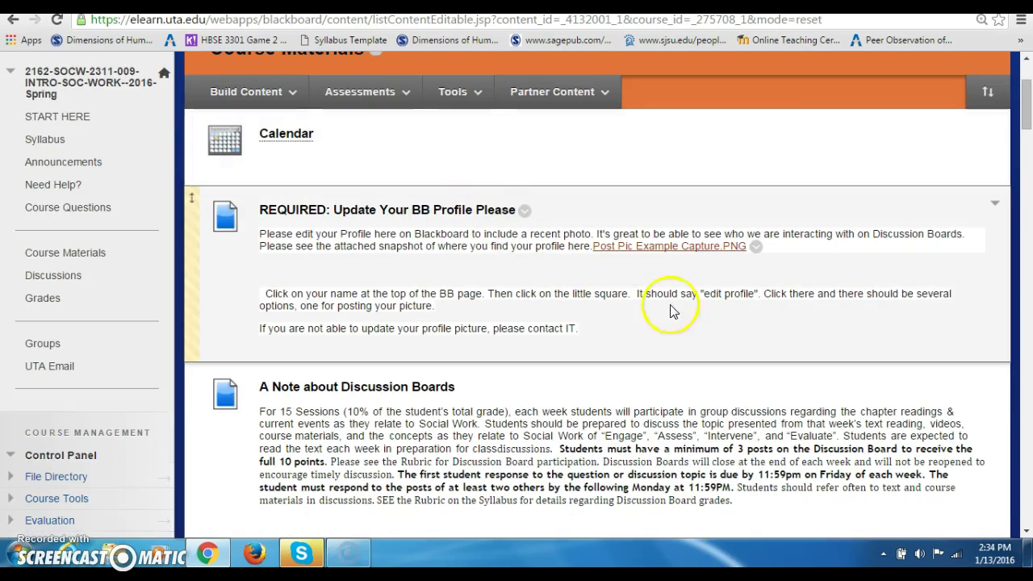
scroll(678, 322, "down", 1)
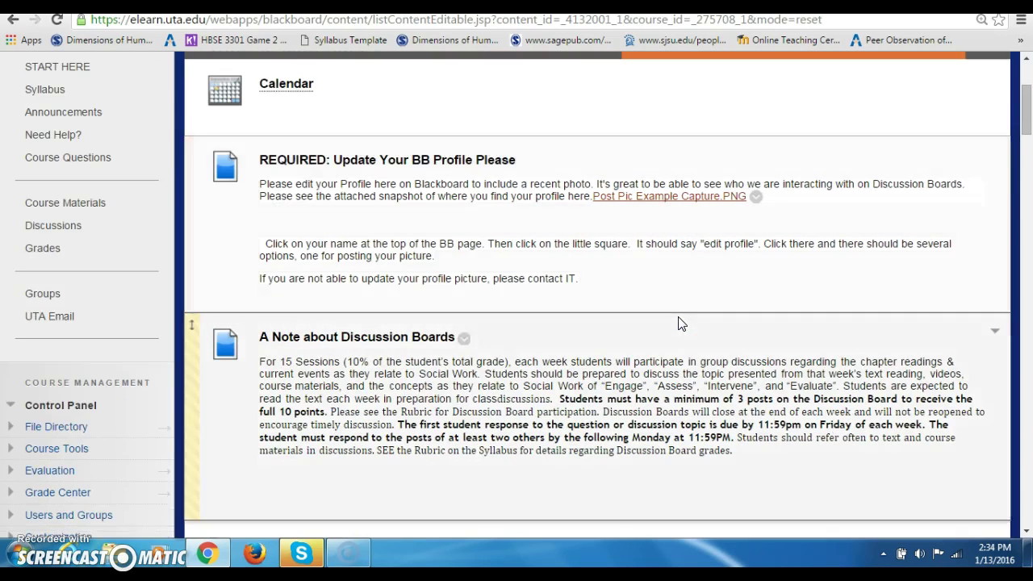
scroll(680, 323, "down", 1)
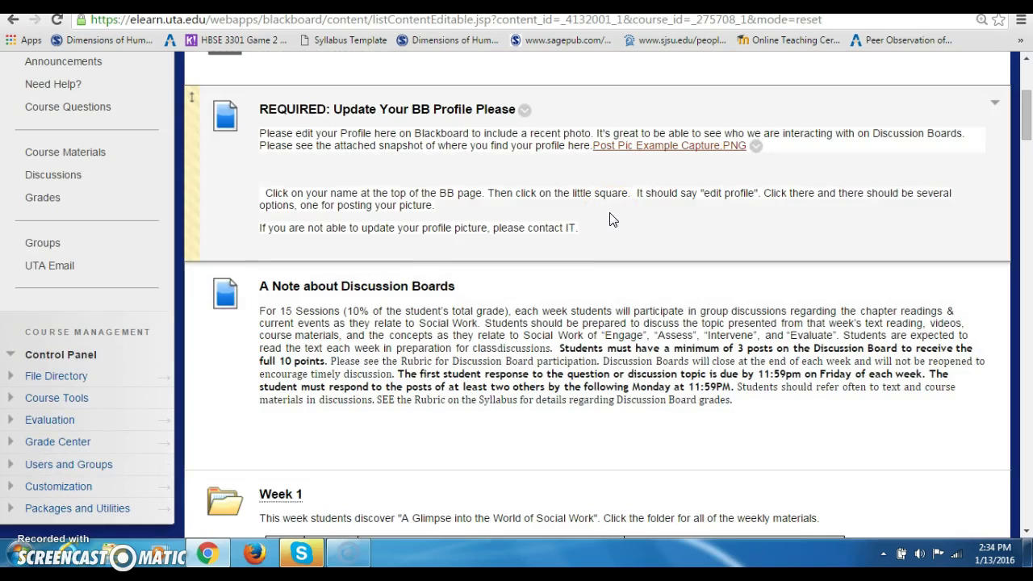
scroll(611, 220, "down", 2)
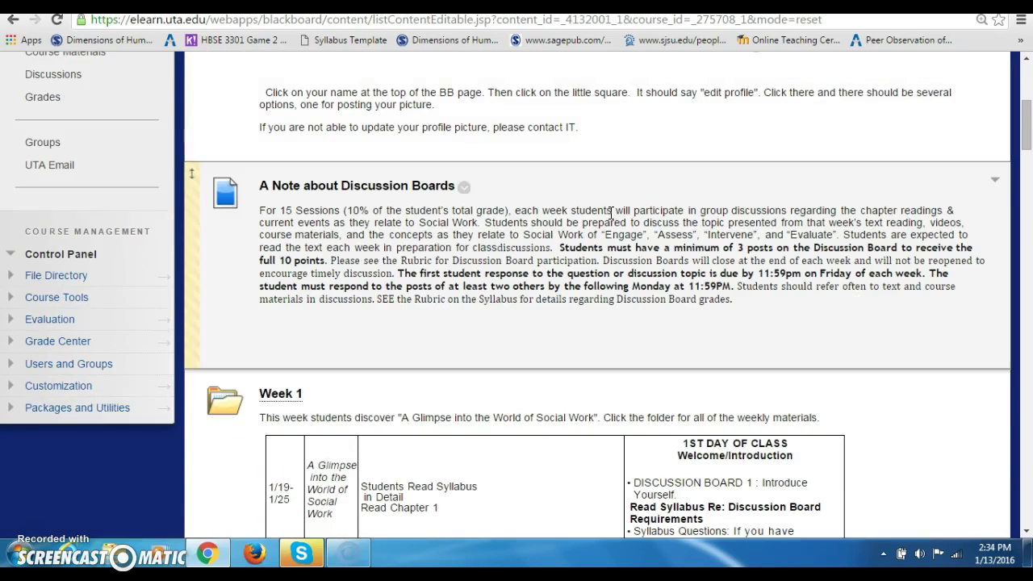
scroll(610, 214, "down", 1)
left_click(514, 166)
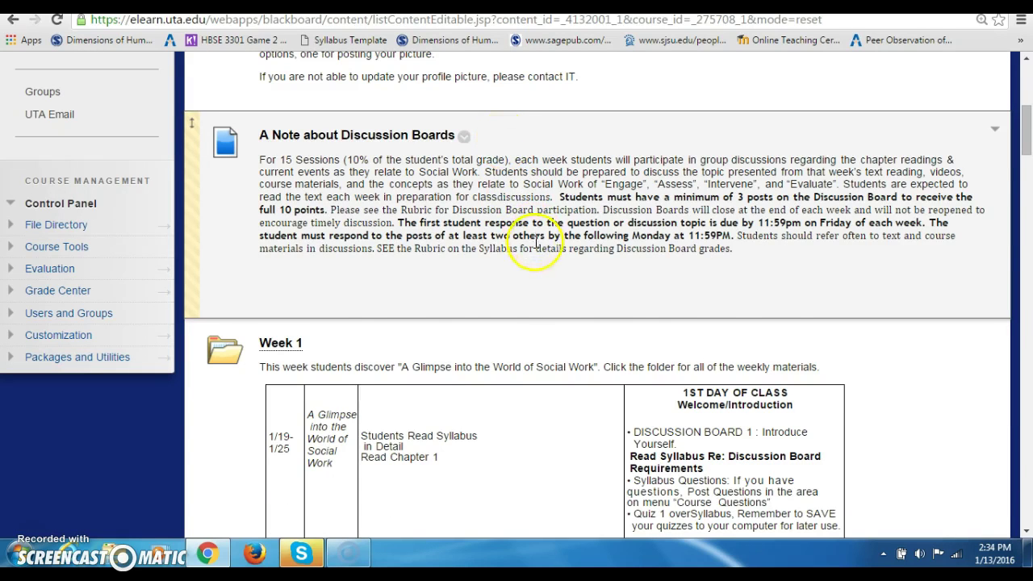
- Browse the weekly folders in Course Materials from Week 1 through THE FINAL EXAM and back to the first weeks
scroll(535, 261, "down", 4)
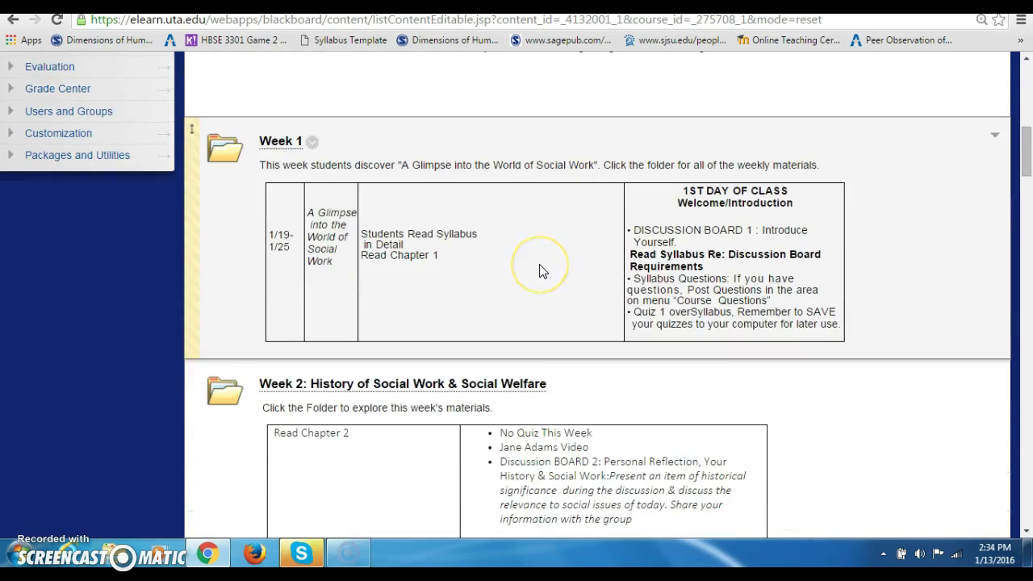
scroll(540, 271, "down", 1)
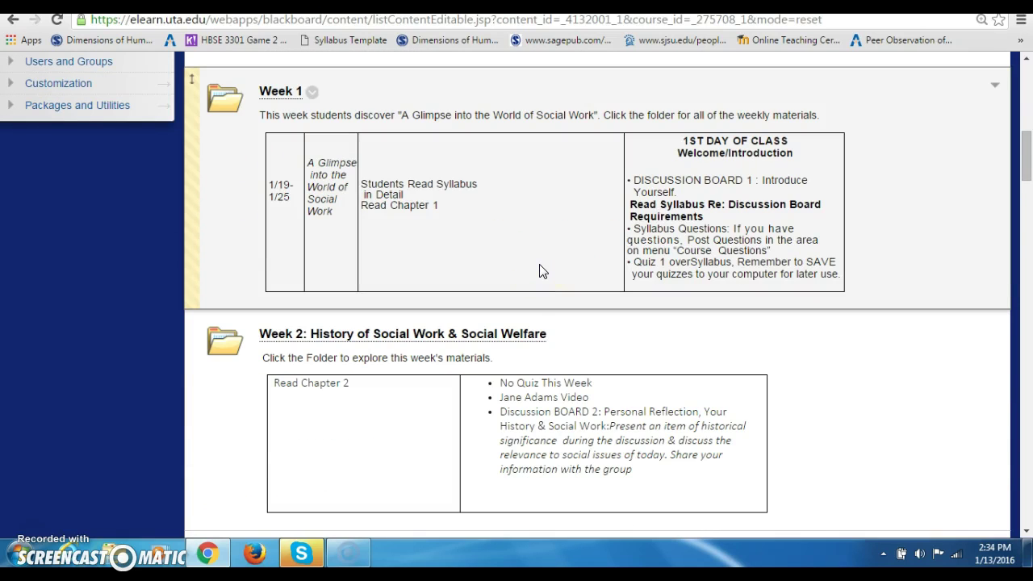
scroll(541, 271, "down", 15)
scroll(539, 269, "down", 20)
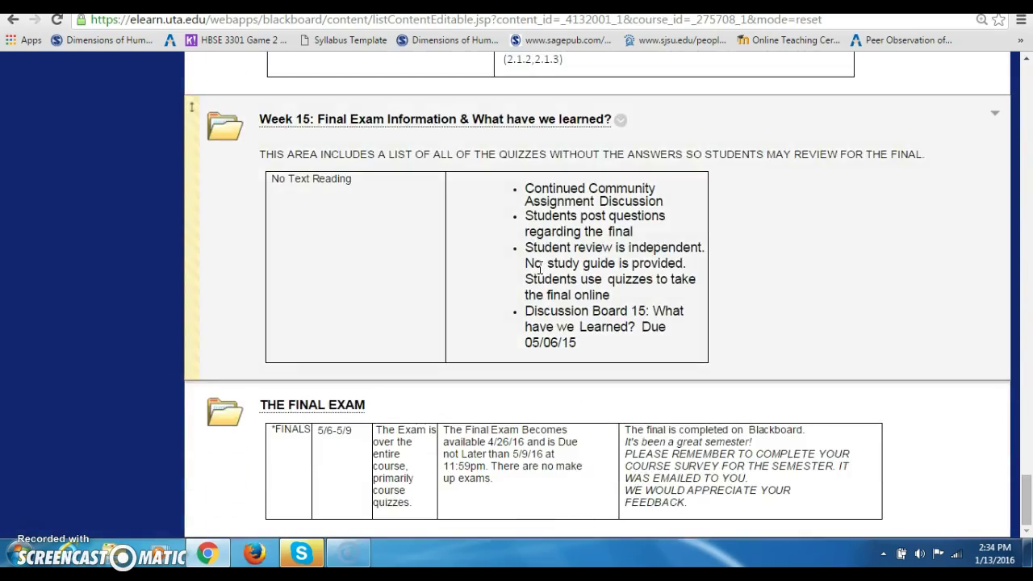
scroll(539, 269, "up", 12)
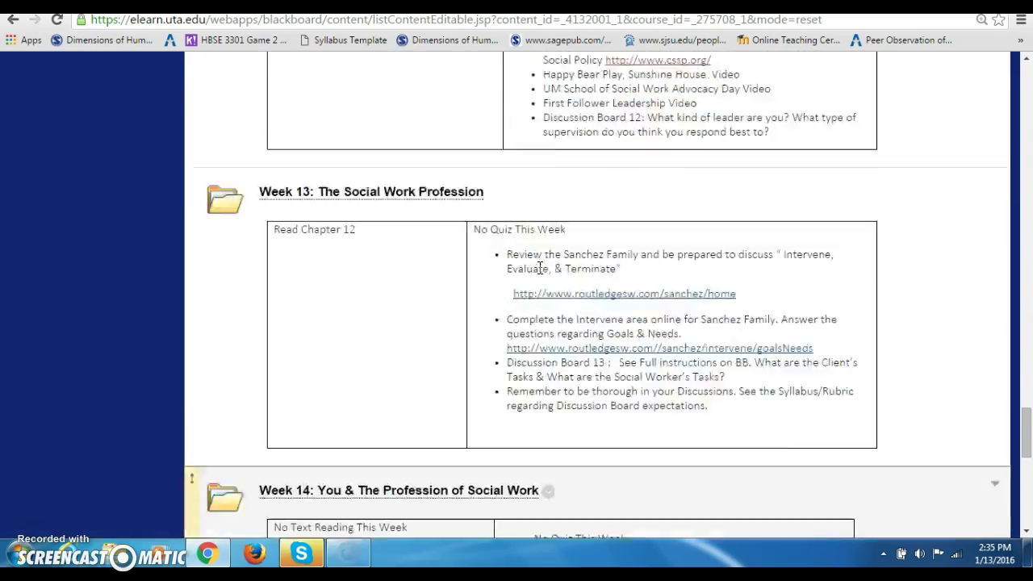
scroll(538, 267, "up", 15)
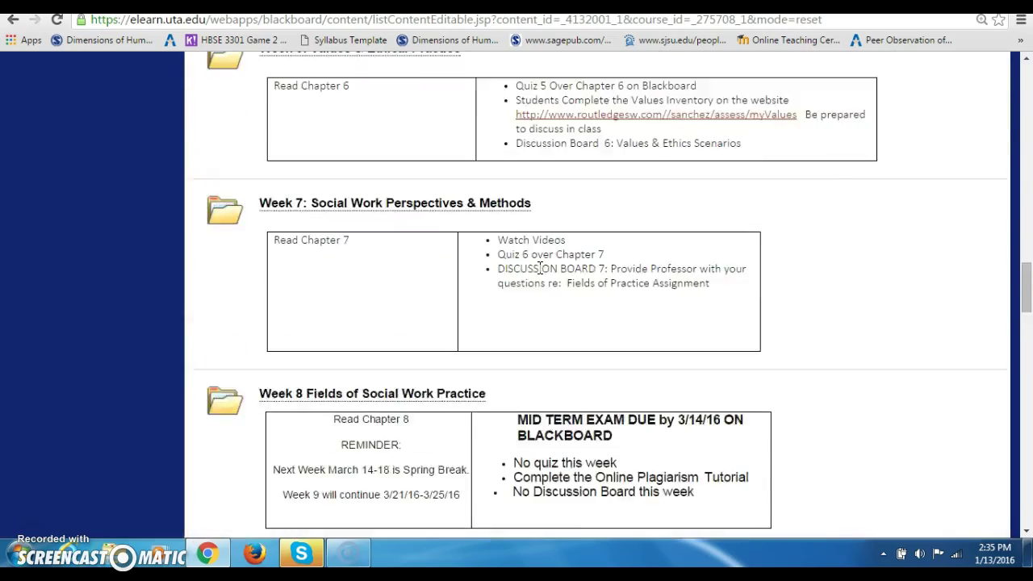
scroll(538, 267, "up", 12)
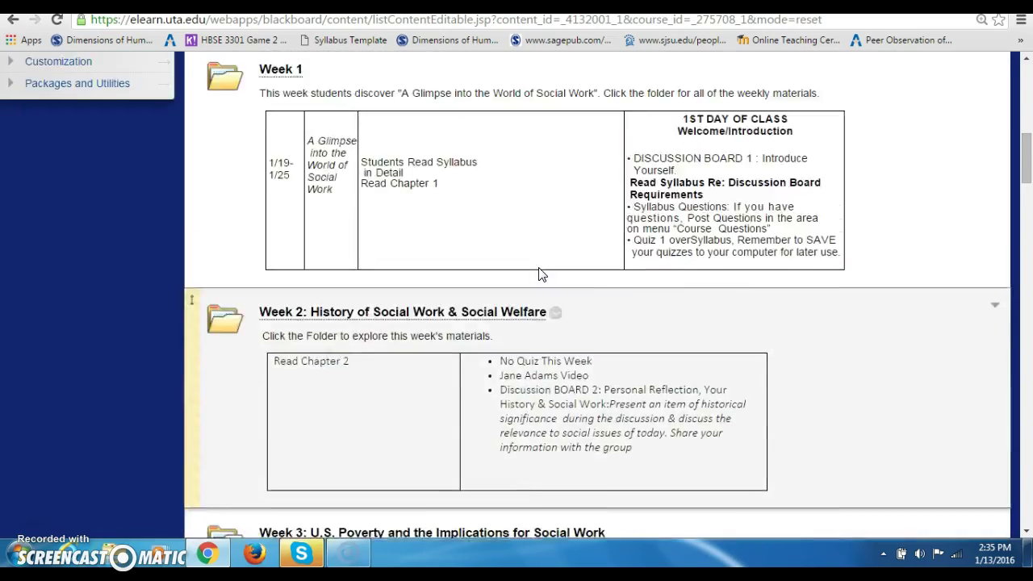
- Reload the Course Materials section and open the Week 1 folder
scroll(540, 272, "up", 10)
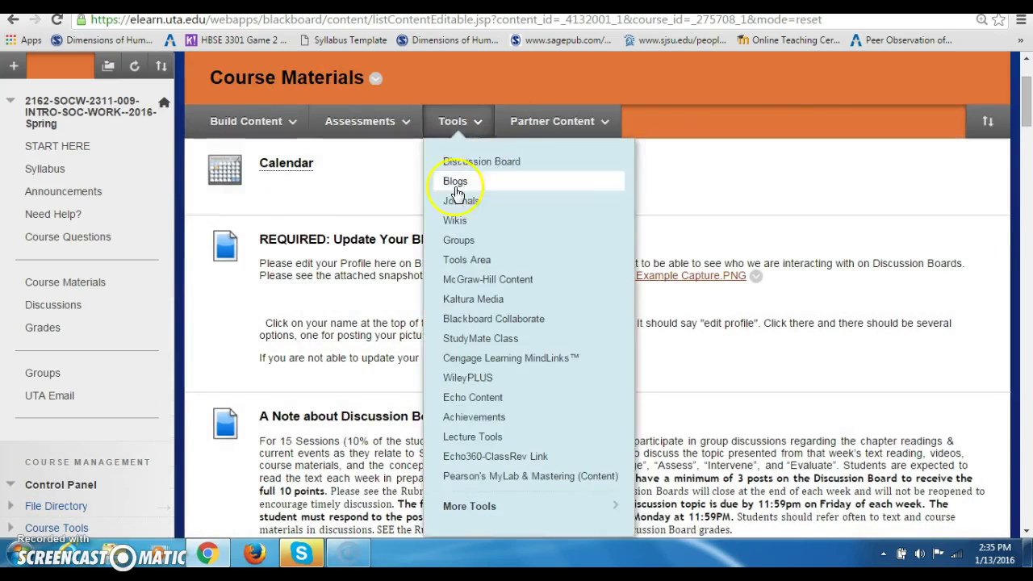
left_click(101, 292)
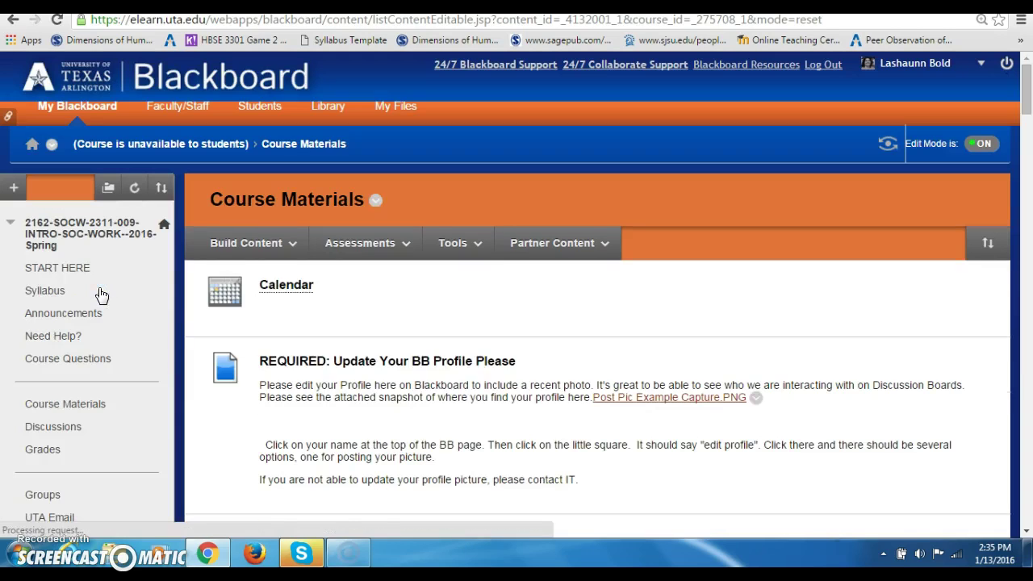
scroll(391, 308, "down", 1)
scroll(388, 306, "down", 6)
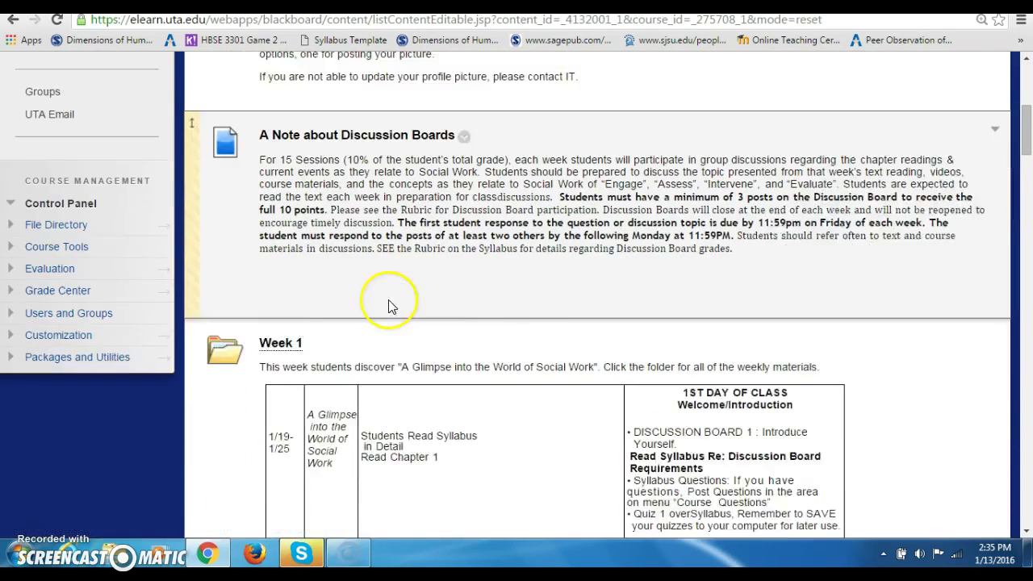
scroll(388, 306, "down", 1)
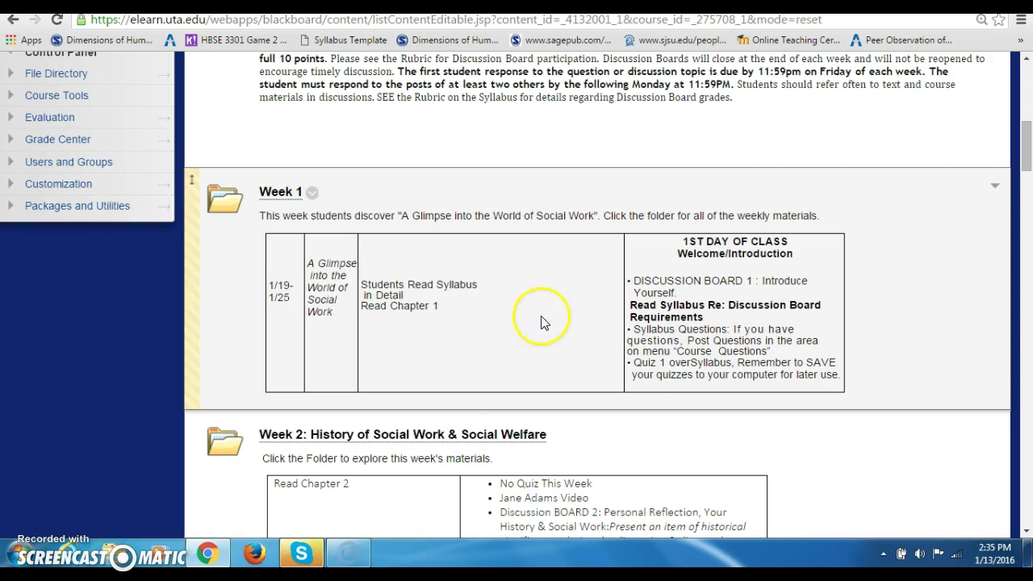
left_click(269, 195)
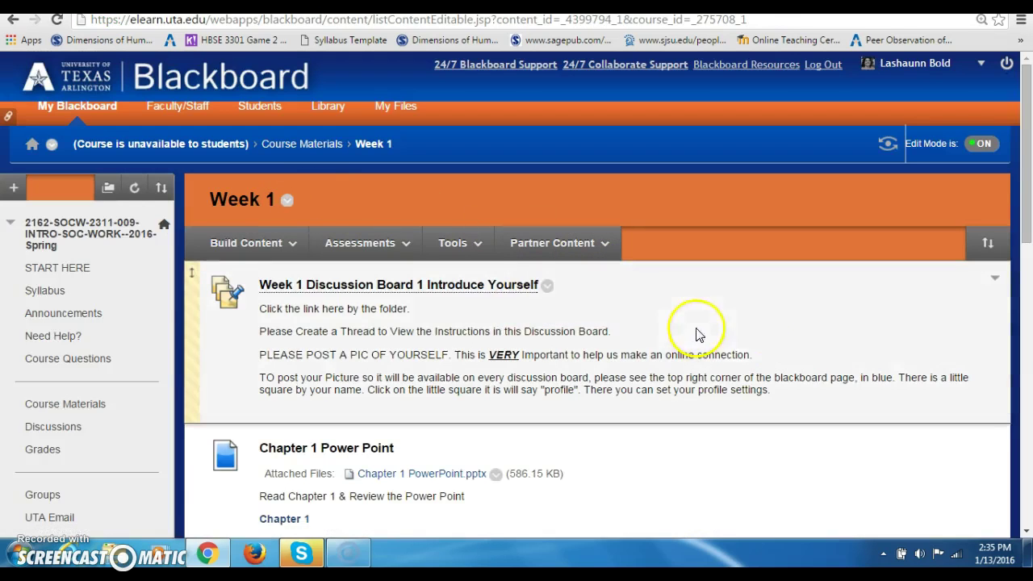
- View the Week 1 Discussion Board 1 Introduce Yourself forum and return to the Week 1 folder
scroll(764, 338, "down", 1)
scroll(764, 337, "down", 1)
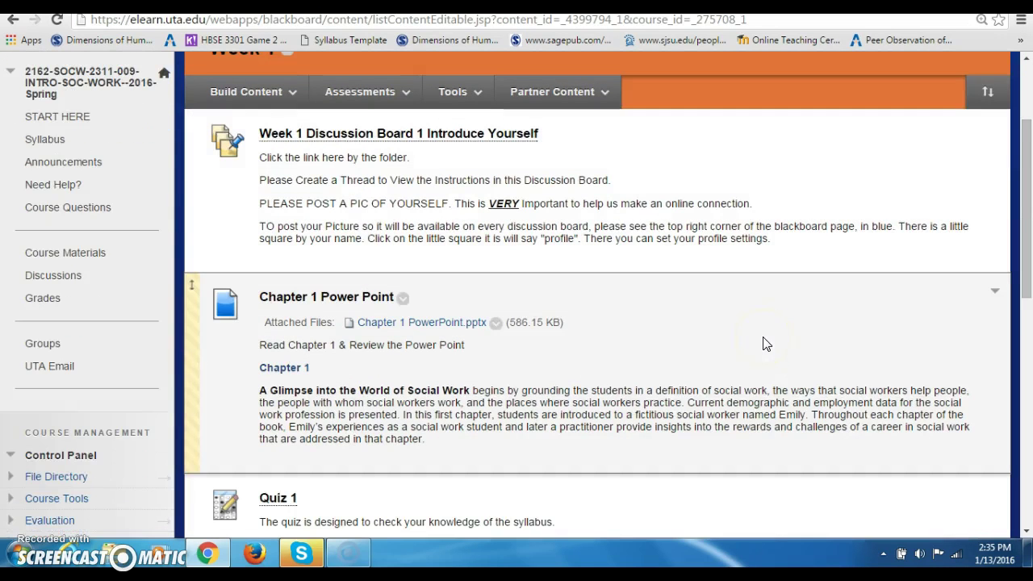
scroll(762, 342, "up", 1)
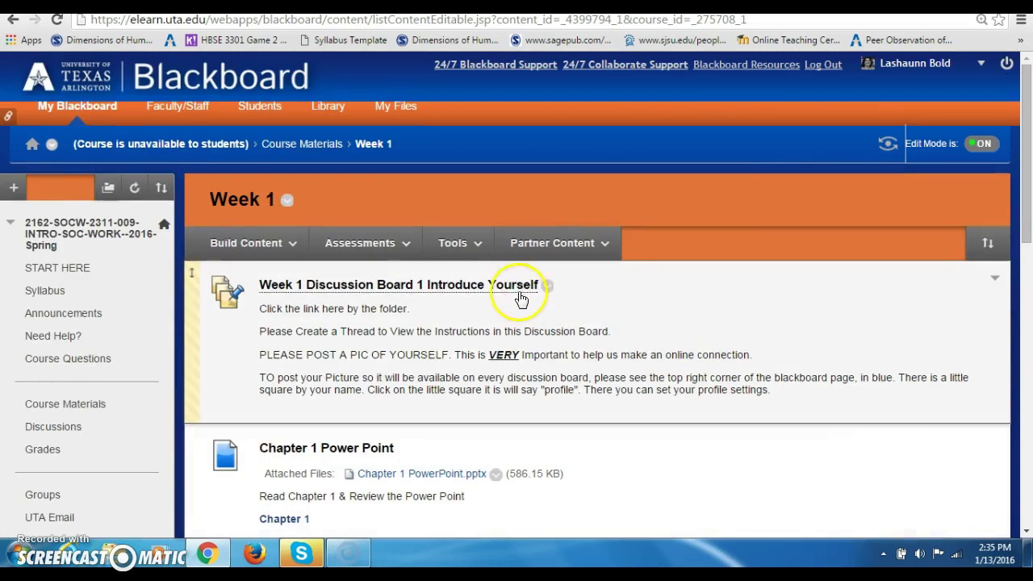
left_click(514, 290)
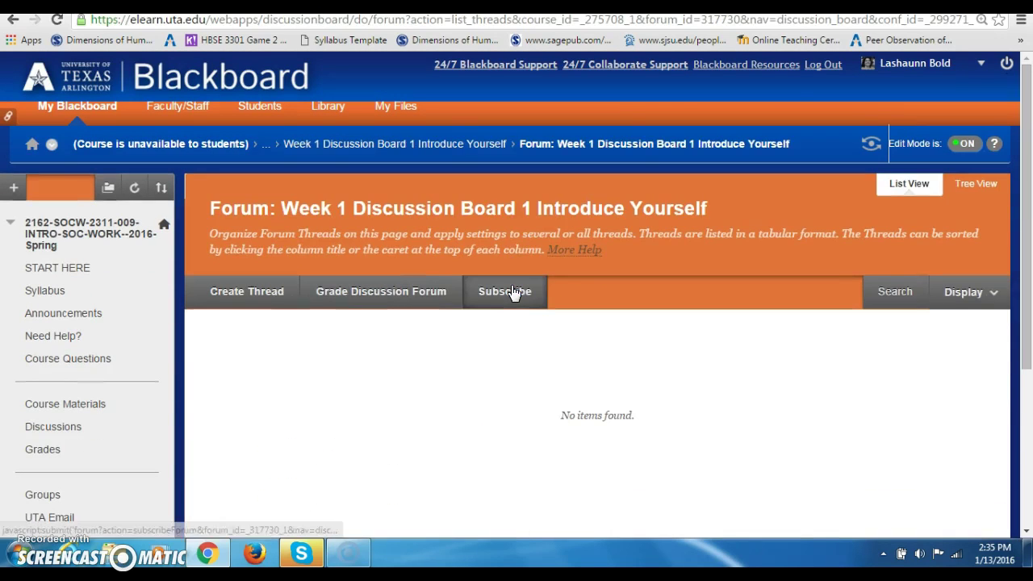
left_click(242, 305)
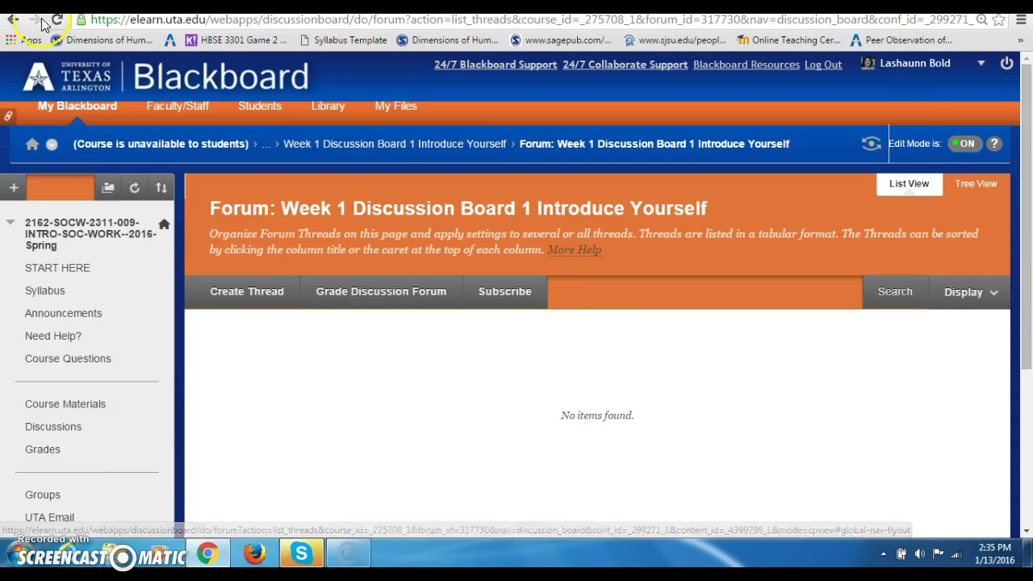
left_click(9, 21)
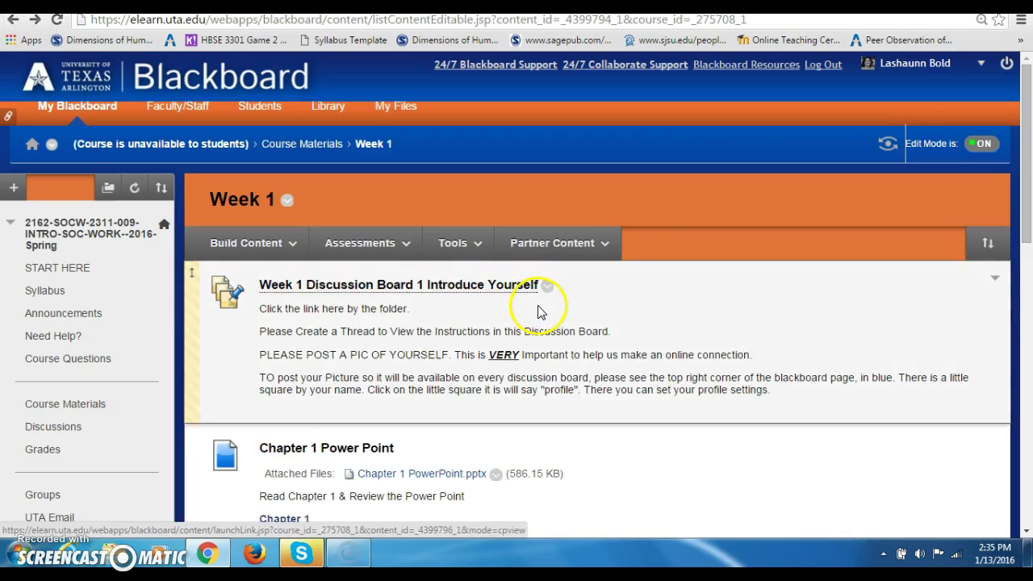
- Review the Week 1 items: the Chapter 1 Power Point, Quiz 1 and the social work videos through Working for Social Justice
scroll(540, 313, "down", 1)
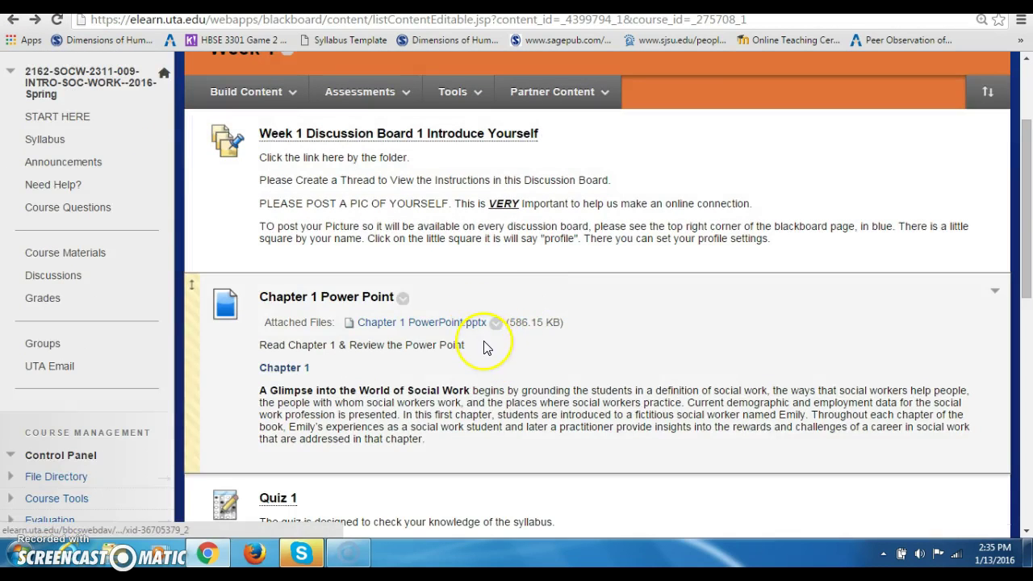
scroll(486, 347, "down", 1)
scroll(487, 347, "down", 1)
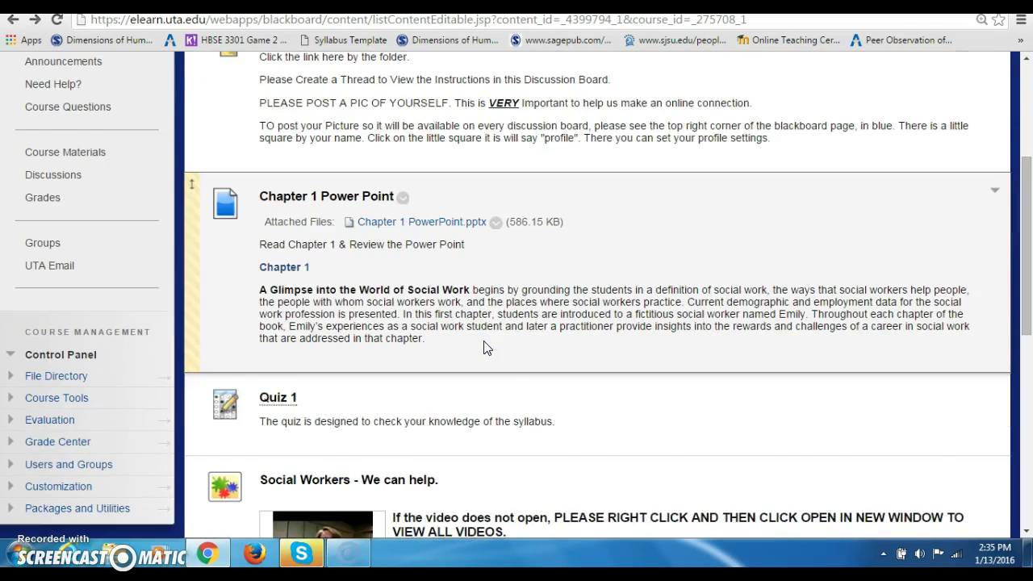
scroll(486, 347, "down", 3)
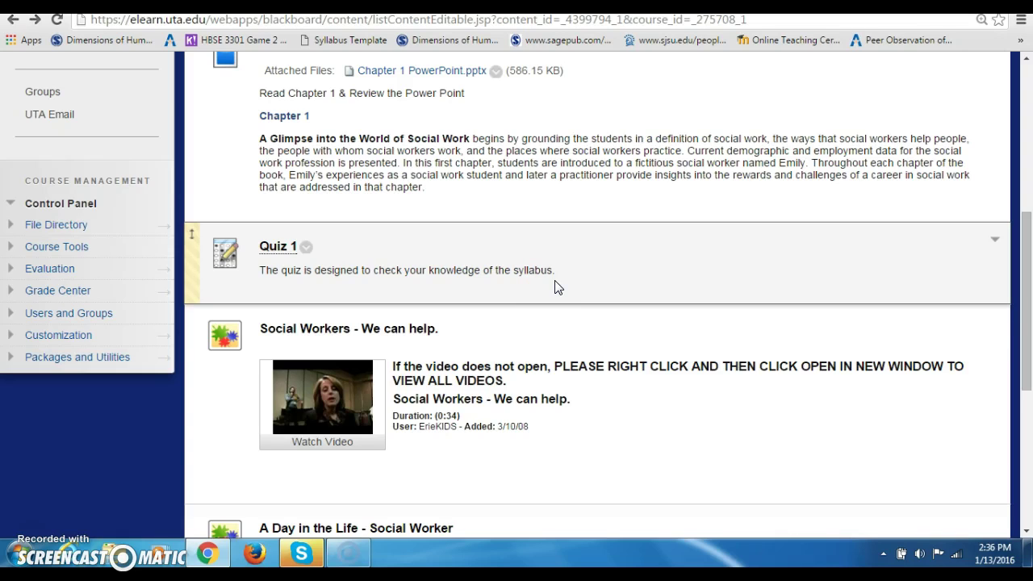
scroll(554, 286, "down", 1)
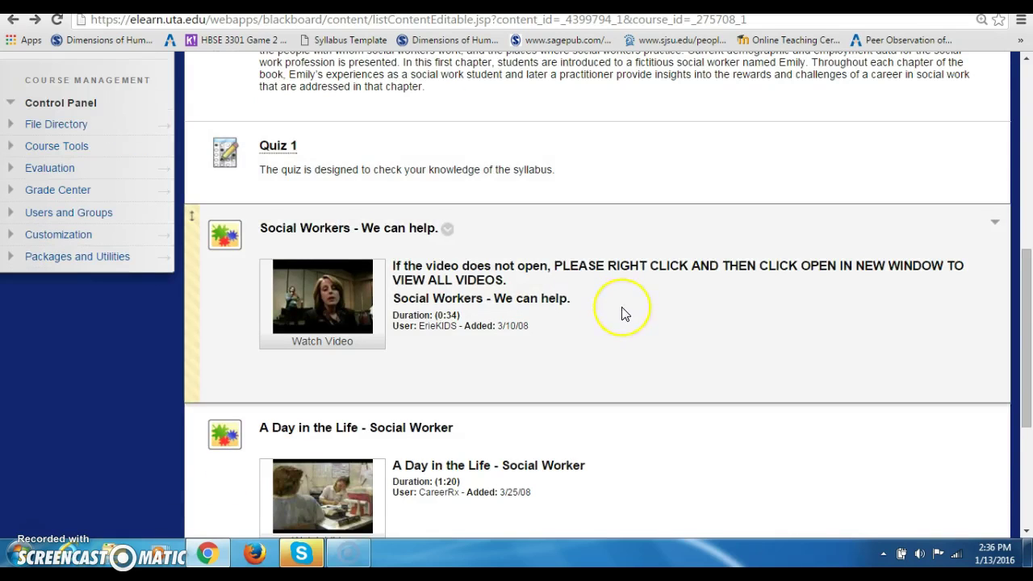
scroll(625, 314, "down", 1)
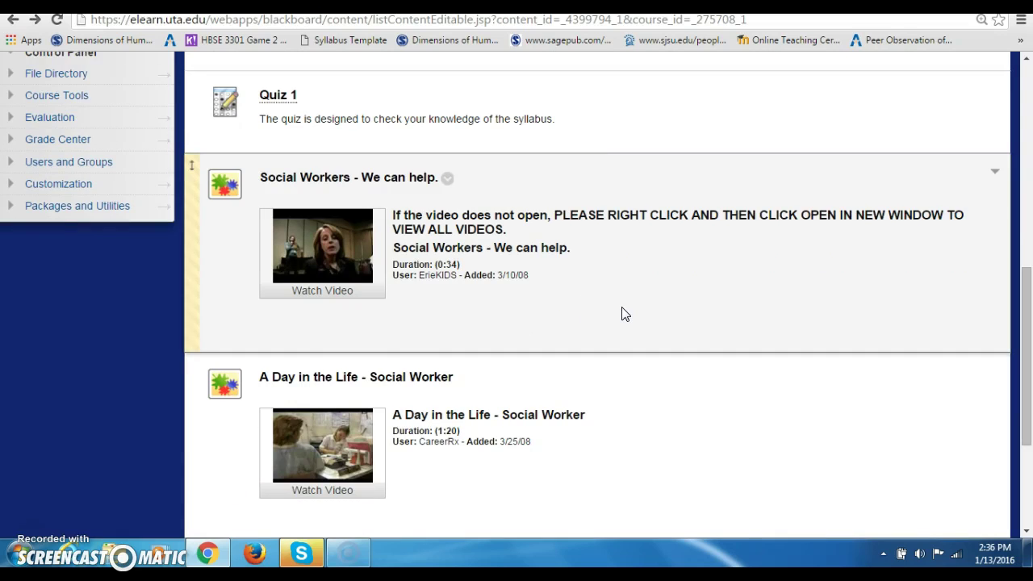
scroll(626, 314, "down", 4)
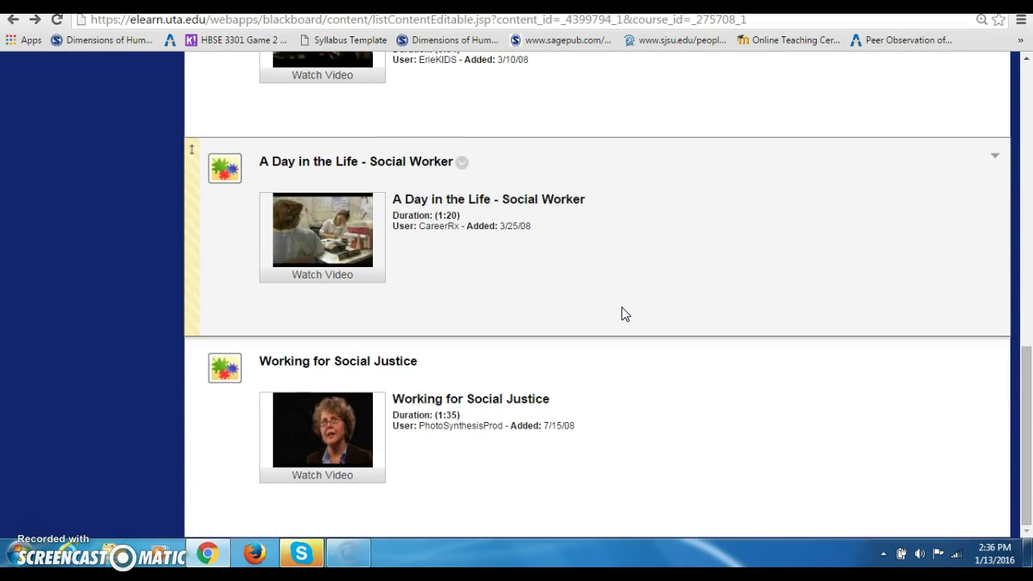
- Move the Week 1 Discussion Board 1 Introduce Yourself item to the end of the Week 1 folder, below Working for Social Justice
scroll(625, 314, "up", 7)
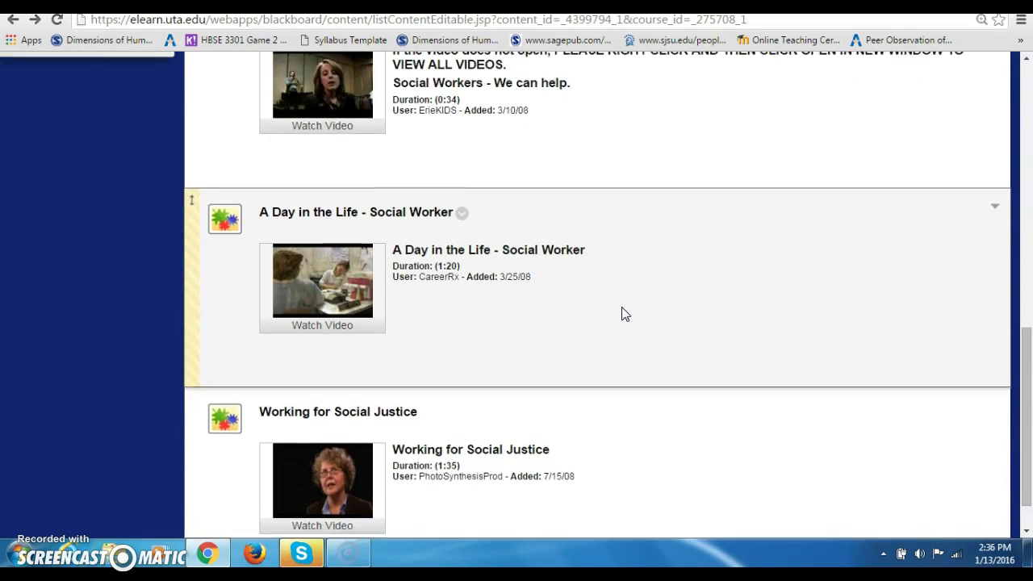
scroll(621, 313, "up", 7)
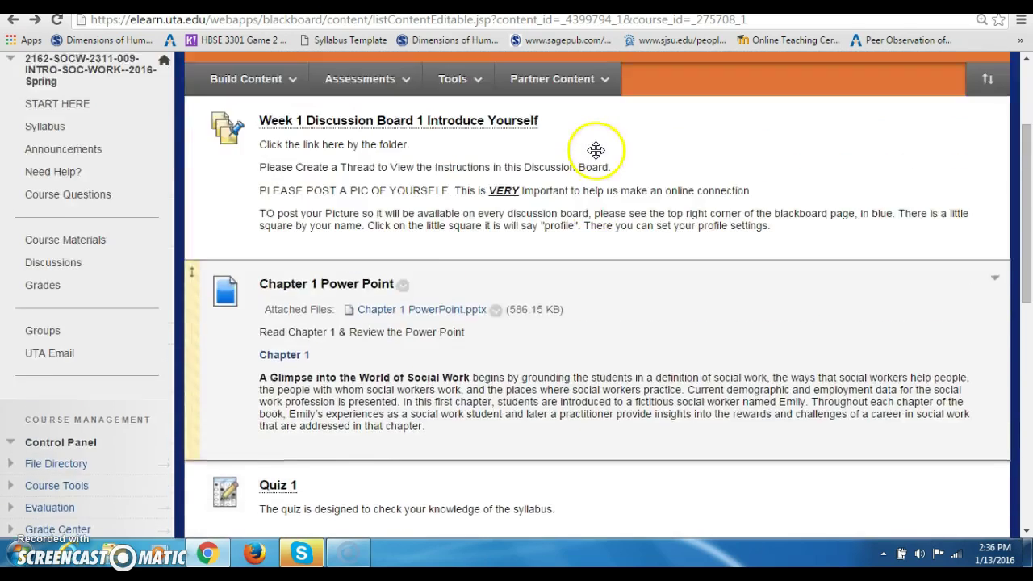
left_click(601, 179)
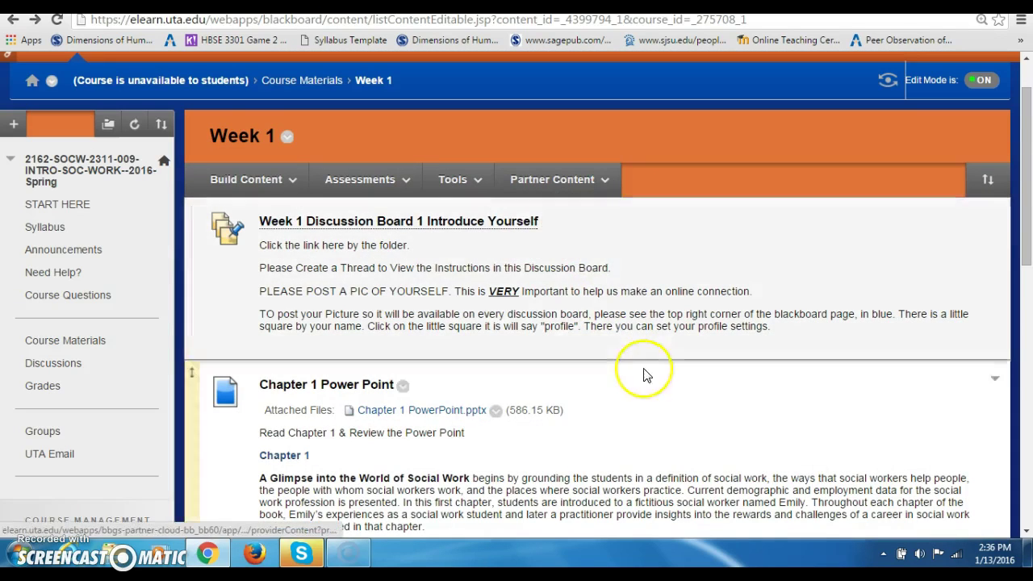
left_click_drag(194, 213, 266, 417)
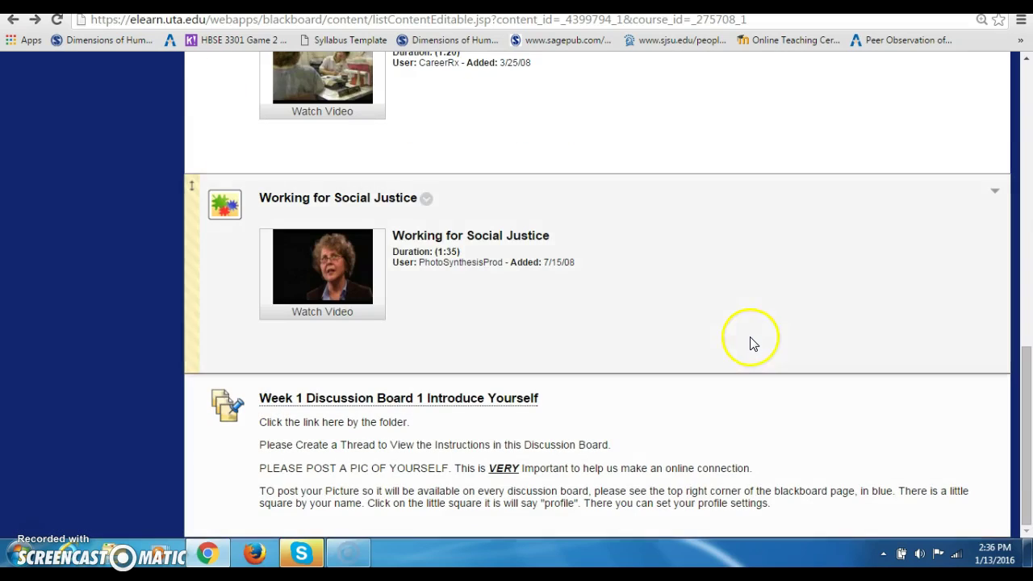
scroll(750, 339, "up", 8)
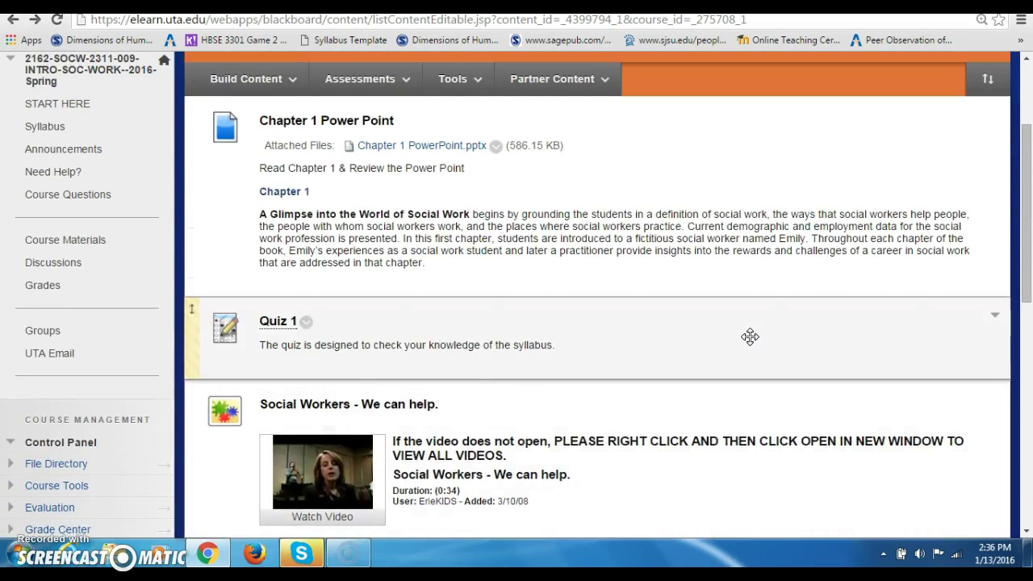
scroll(750, 339, "up", 2)
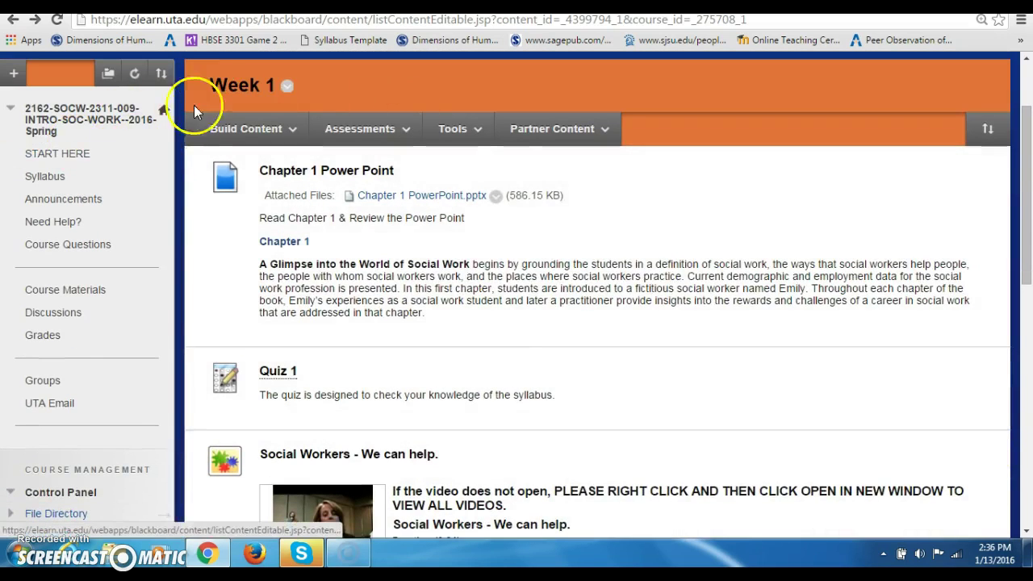
scroll(214, 177, "up", 2)
scroll(149, 313, "down", 1)
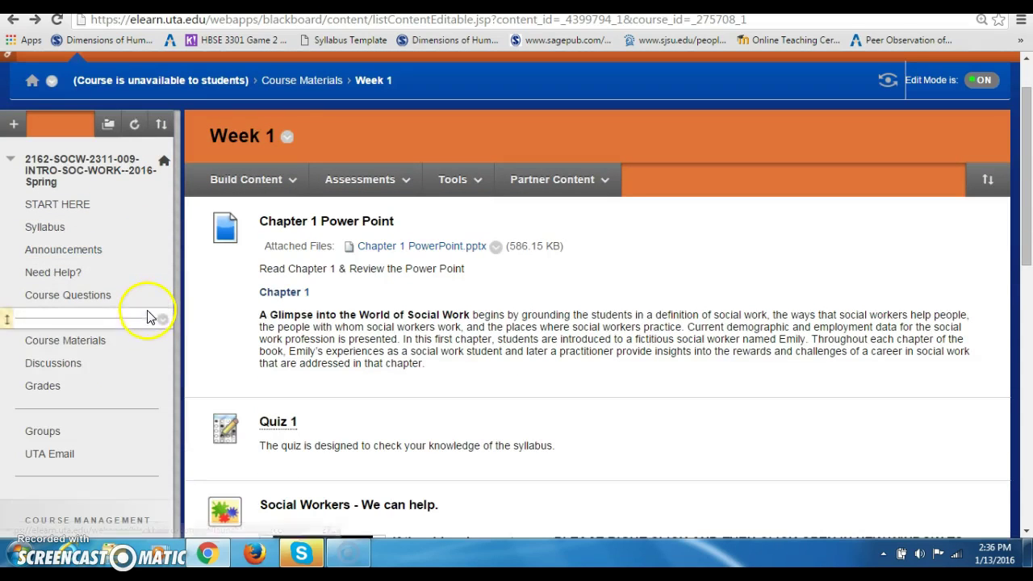
- Return to Course Materials and open the Week 2: History of Social Work & Social Welfare folder
left_click(93, 342)
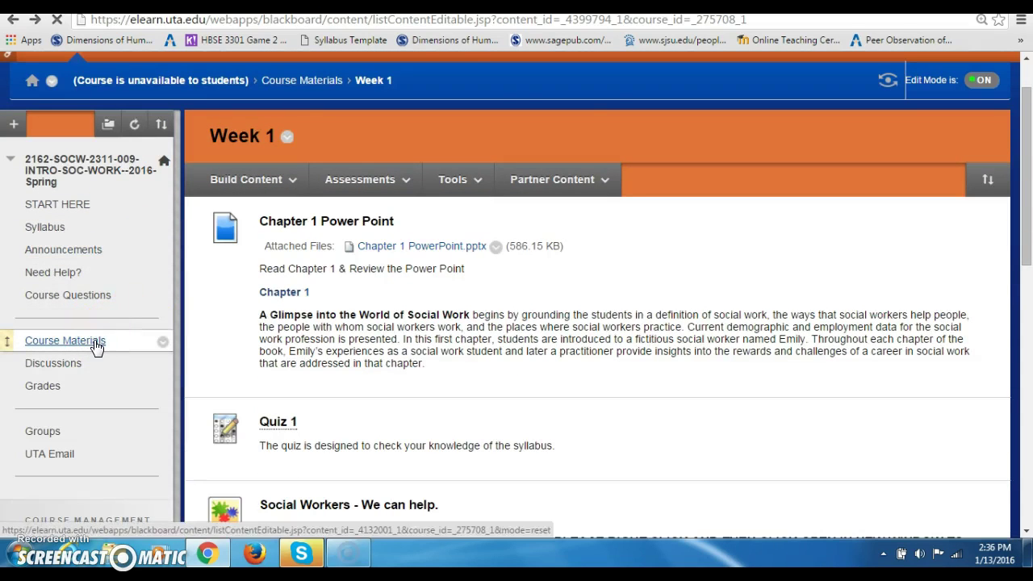
scroll(554, 378, "down", 5)
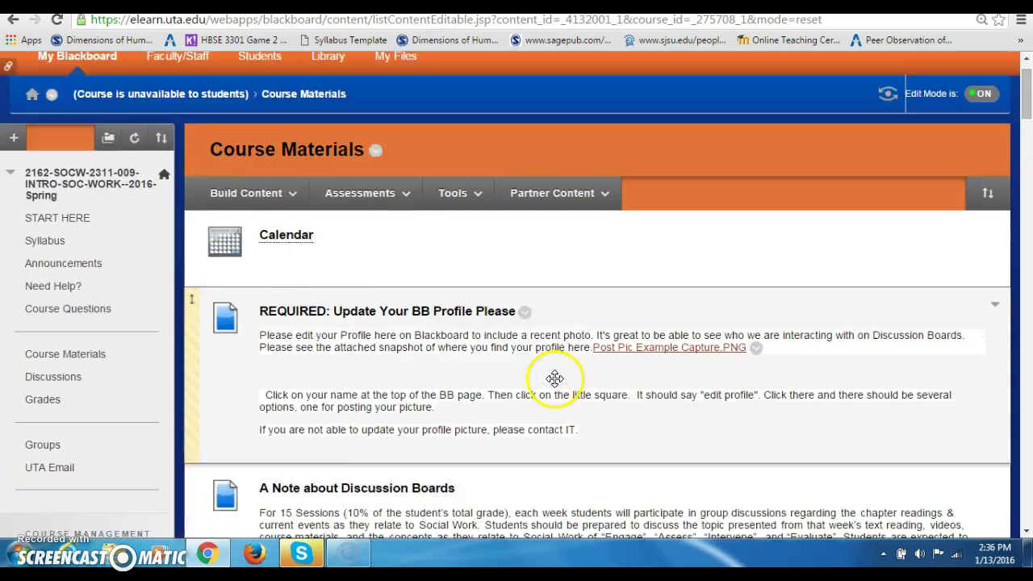
scroll(554, 385, "down", 3)
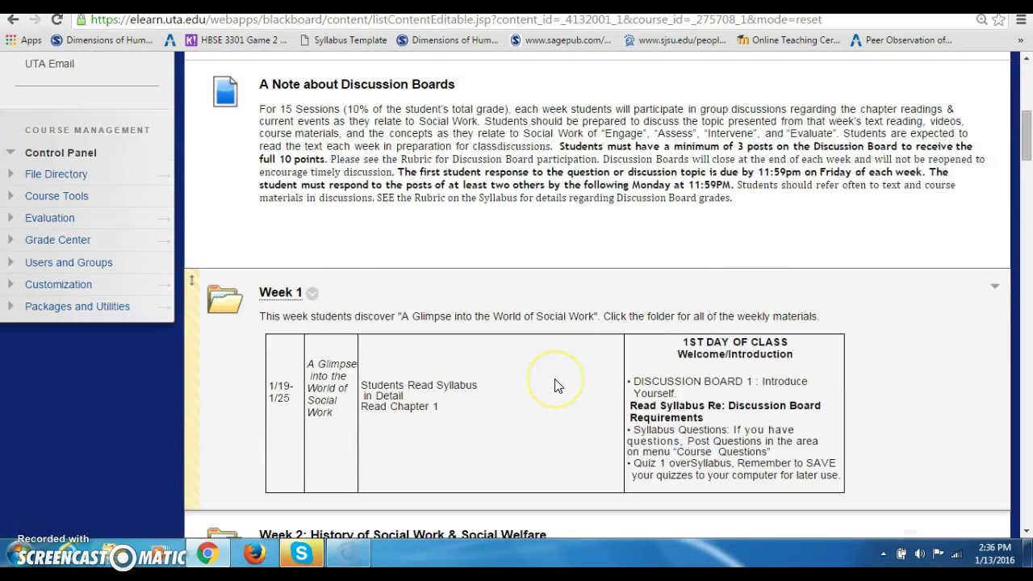
scroll(554, 386, "down", 3)
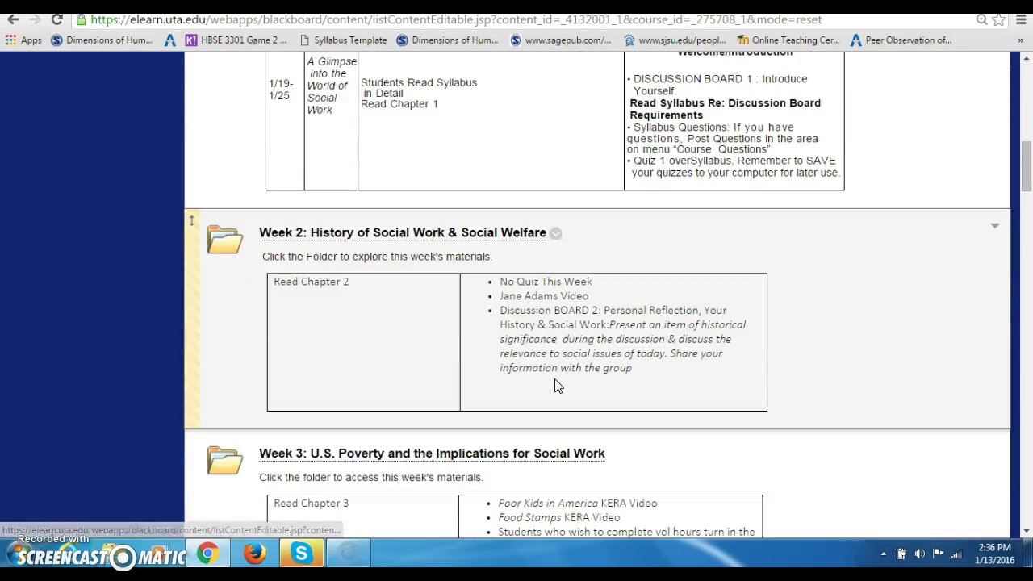
scroll(555, 386, "down", 1)
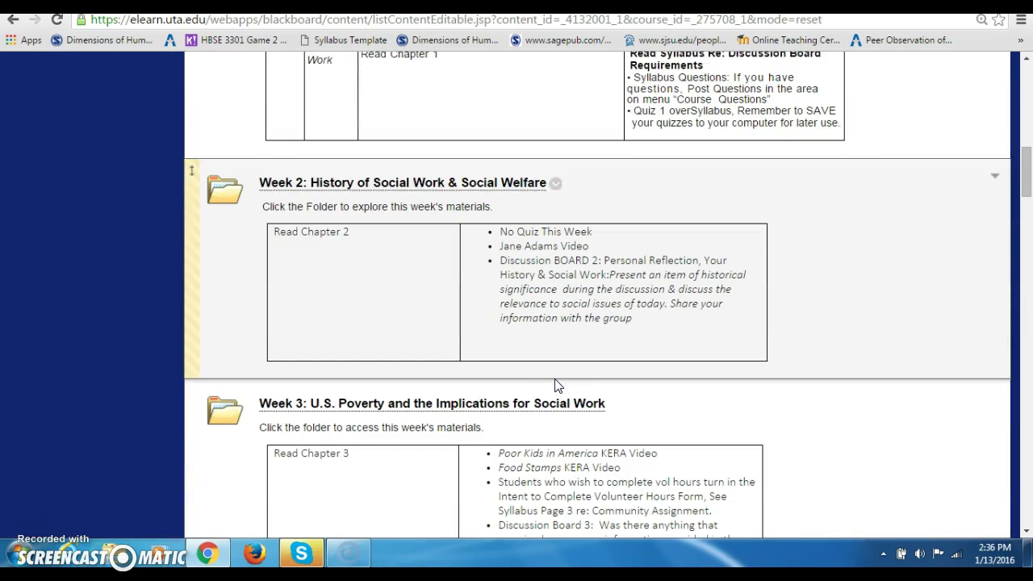
left_click(465, 184)
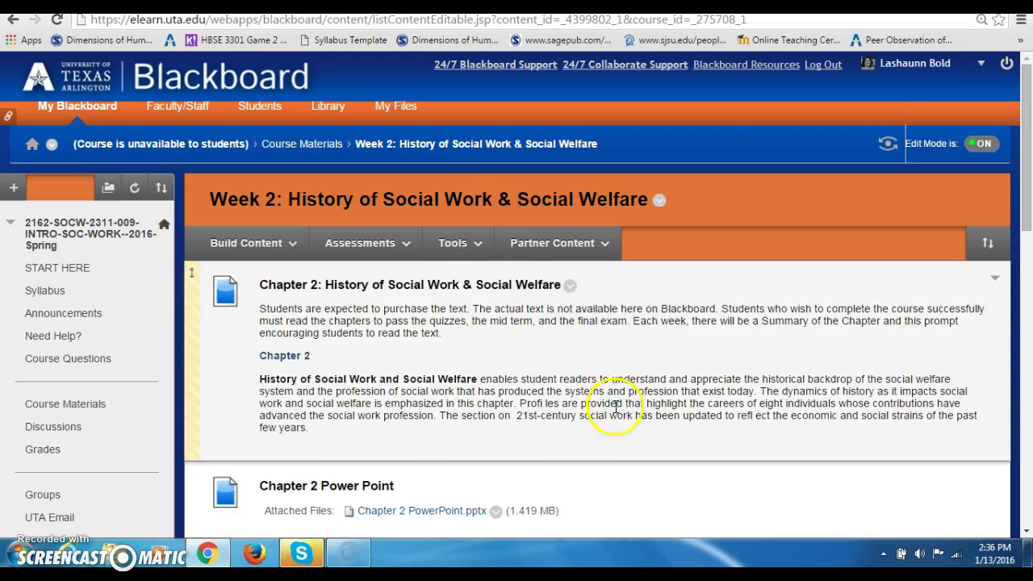
- Review the Week 2 materials from the Chapter 2 summary through the videos to Discussion Board 2 Personal Reflection
scroll(603, 404, "down", 5)
scroll(604, 420, "down", 12)
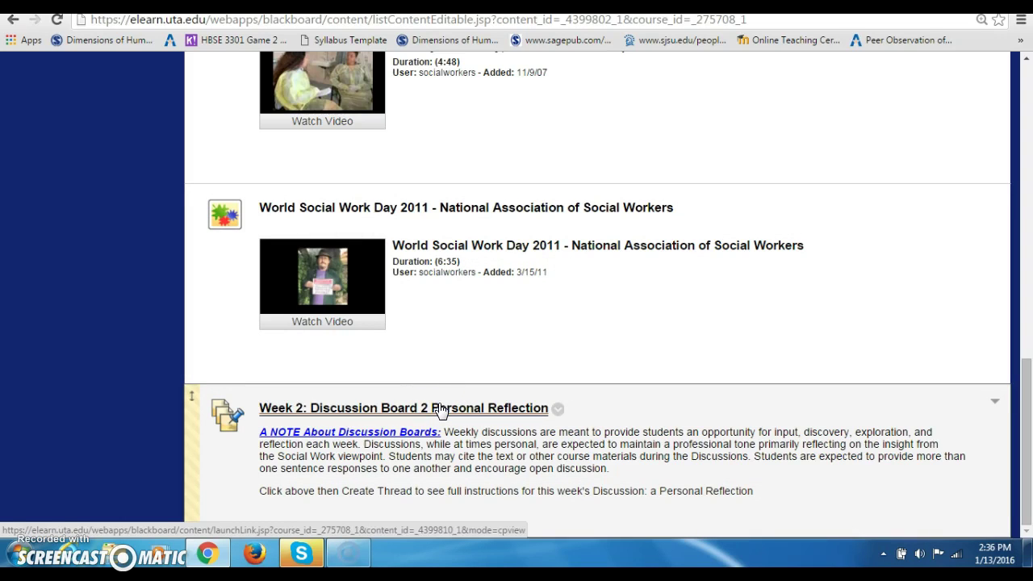
scroll(507, 323, "up", 8)
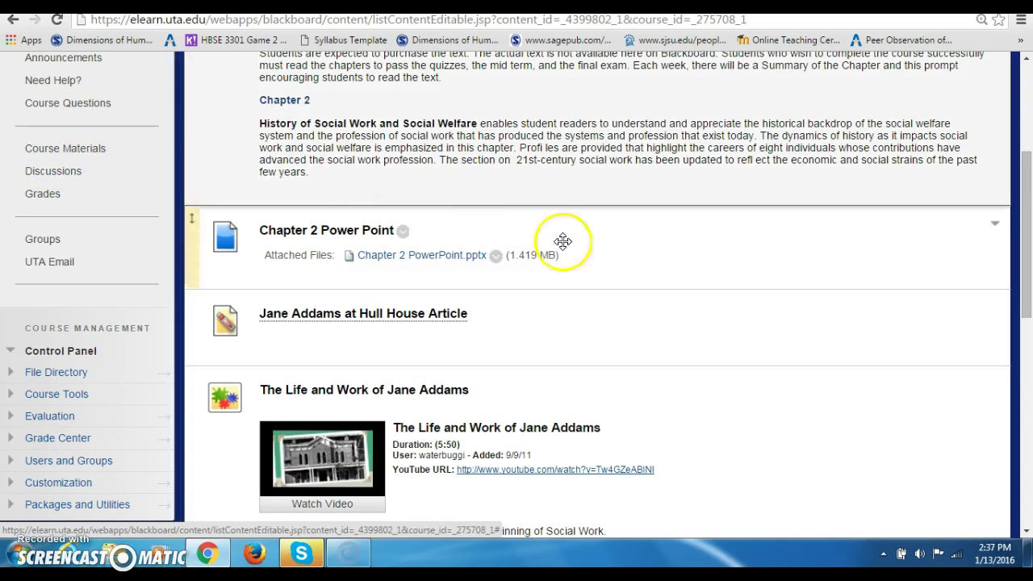
scroll(605, 298, "up", 3)
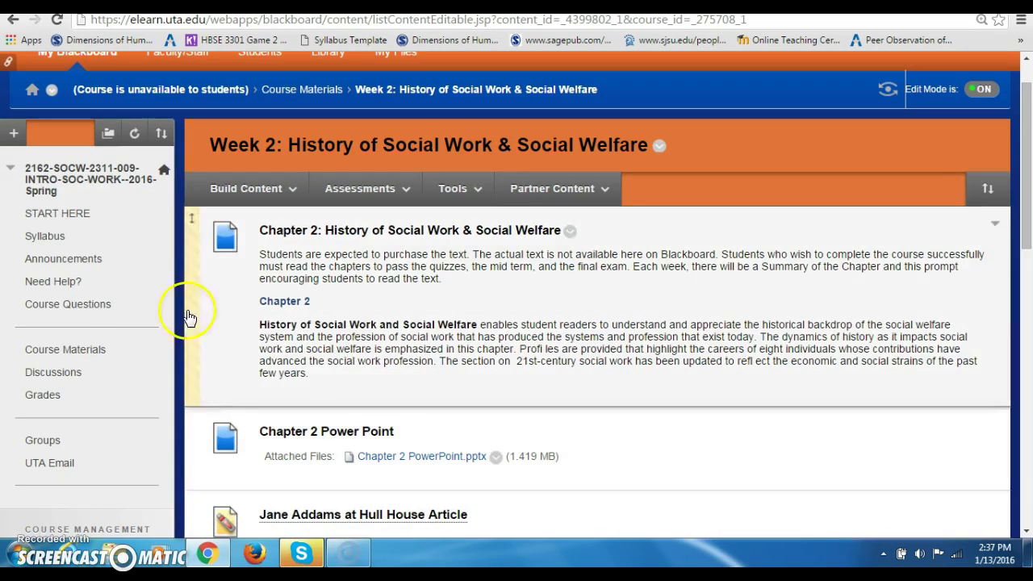
- Open the Discussions section and view the Course Questions and Week 1 Discussion Board 1 forum descriptions
left_click(53, 373)
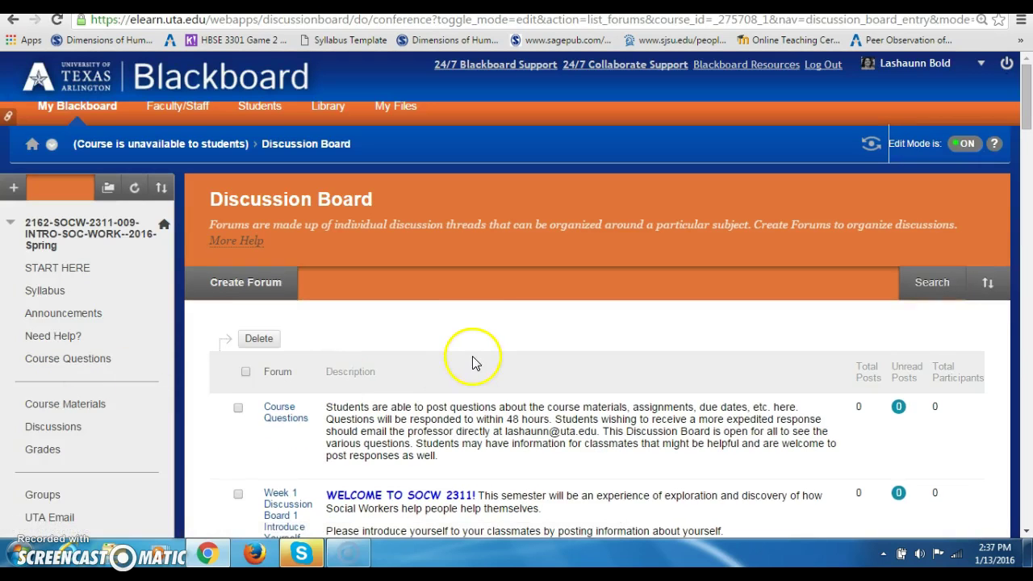
scroll(473, 362, "down", 3)
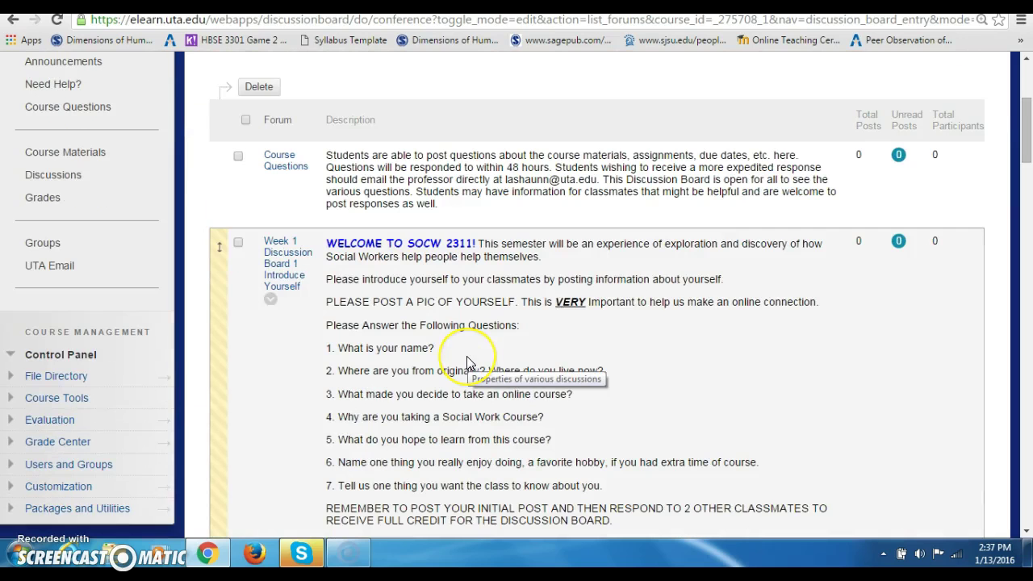
scroll(466, 359, "up", 3)
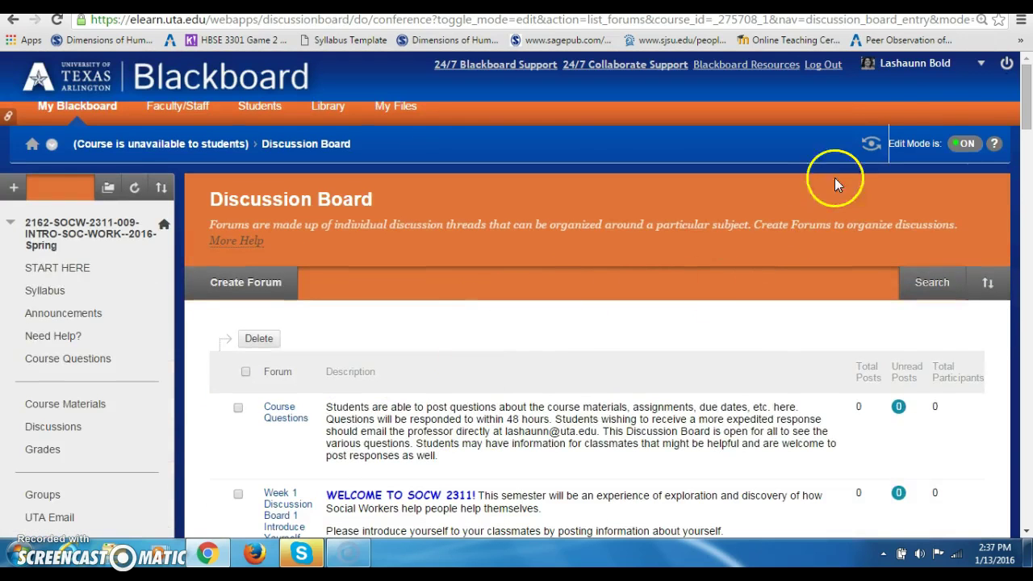
- Turn edit mode off and open the Week 1 Discussion Board 1 Introduce Yourself forum where threads are created
left_click(952, 149)
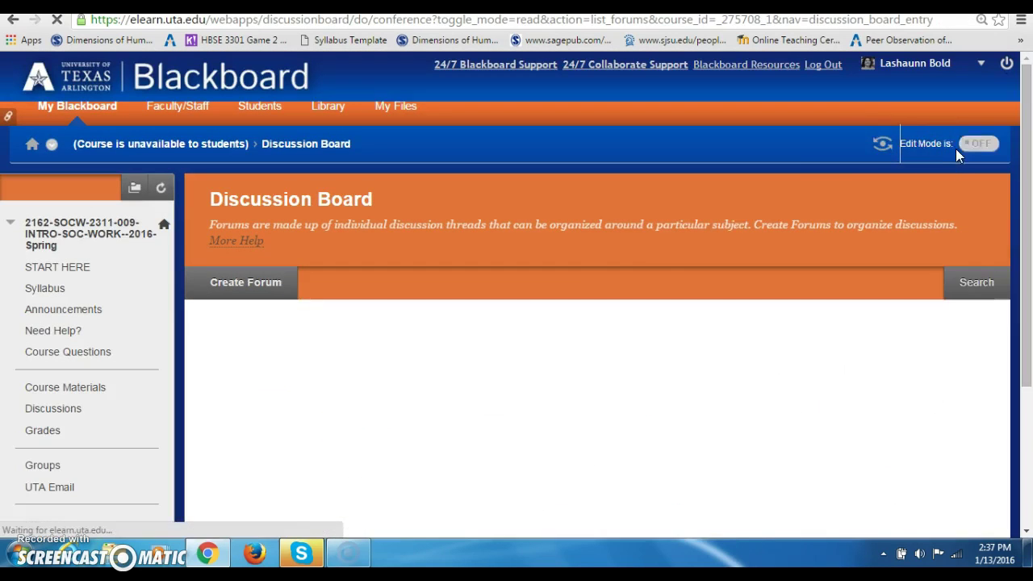
scroll(524, 307, "down", 3)
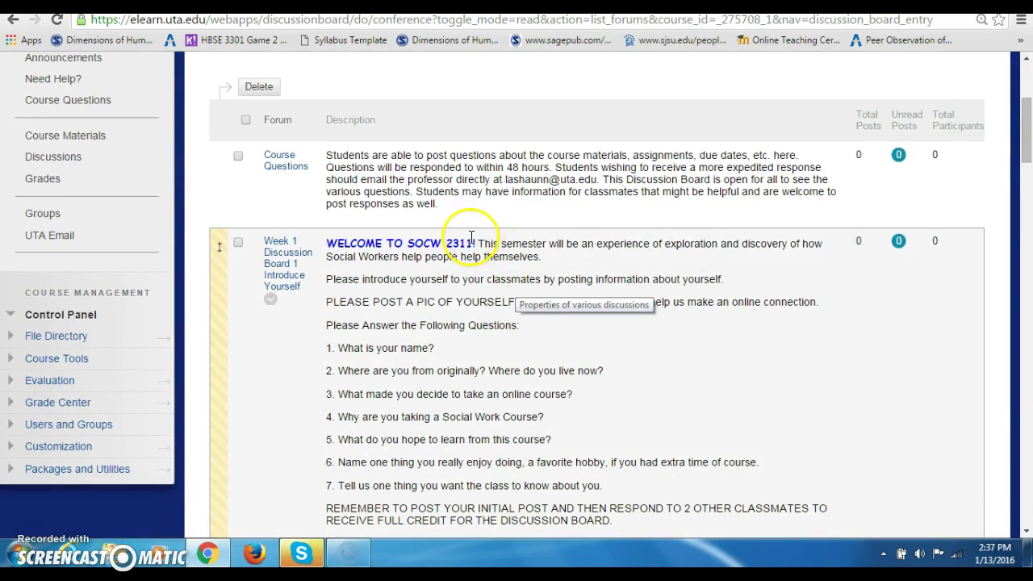
scroll(467, 236, "down", 1)
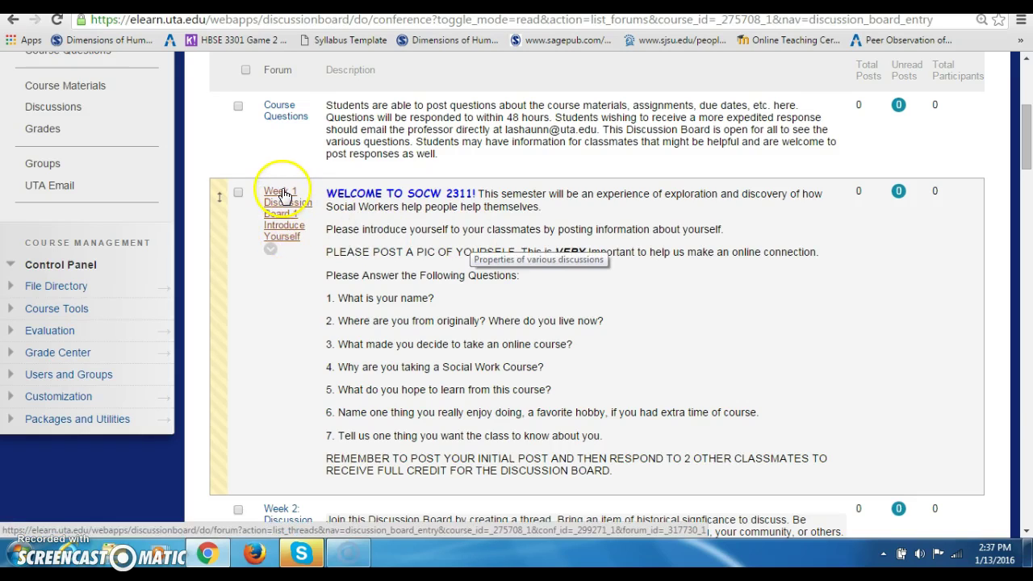
left_click(282, 235)
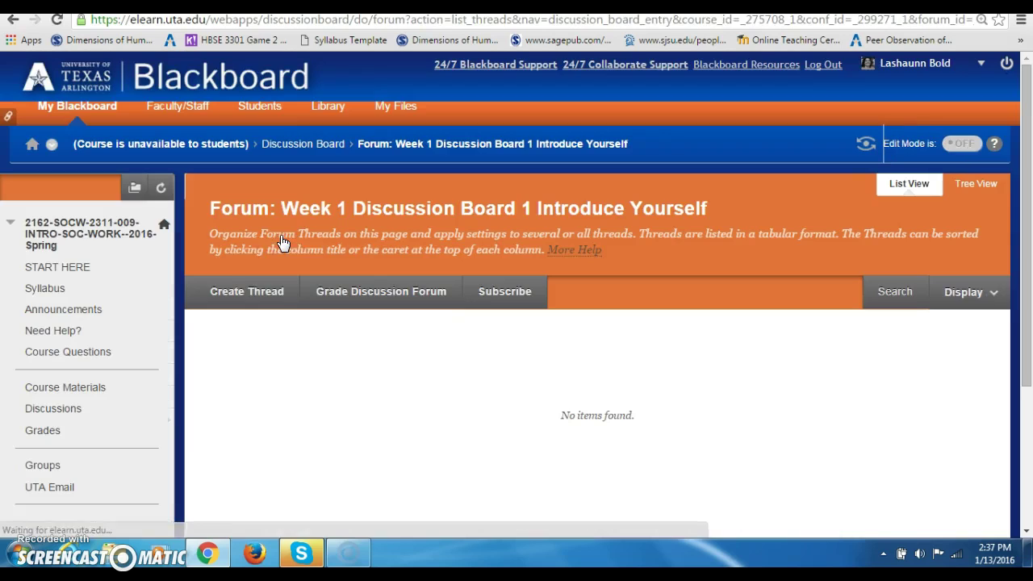
left_click(258, 295)
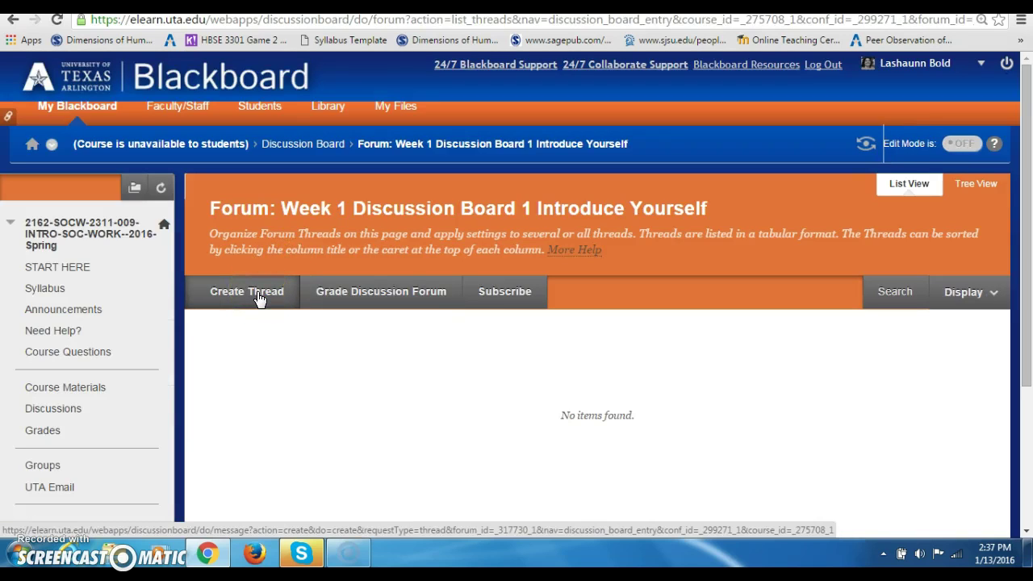
- Examine the course menu from START HERE through Discussions, Groups and UTA Email to the Control Panel entries
scroll(259, 296, "down", 2)
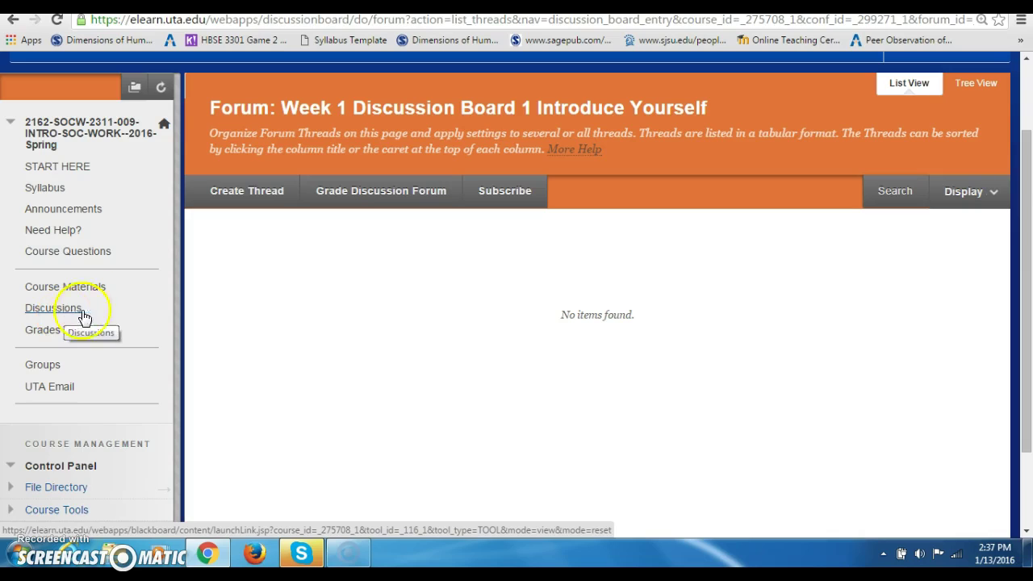
scroll(106, 298, "down", 2)
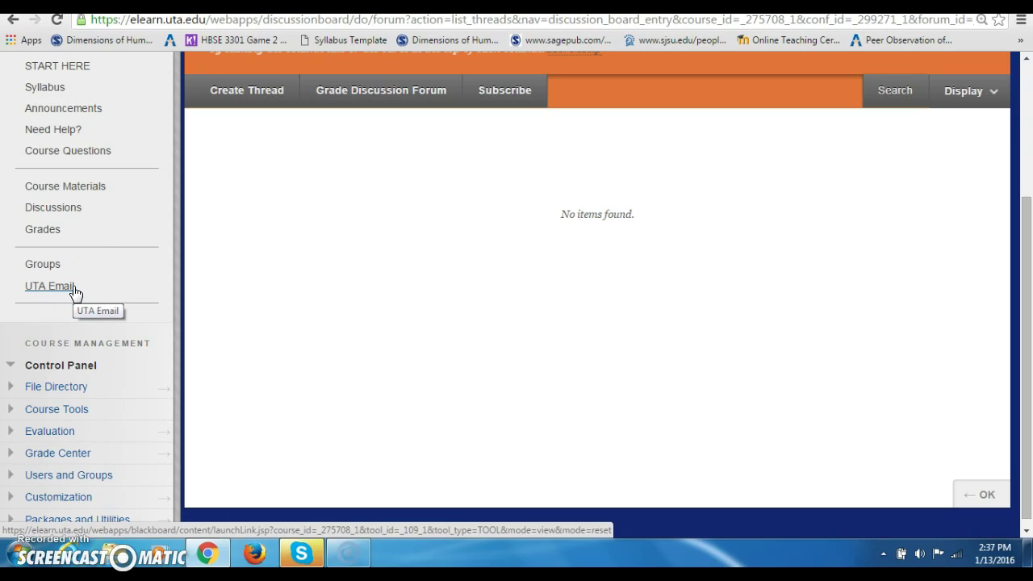
left_click(89, 266)
scroll(109, 291, "down", 1)
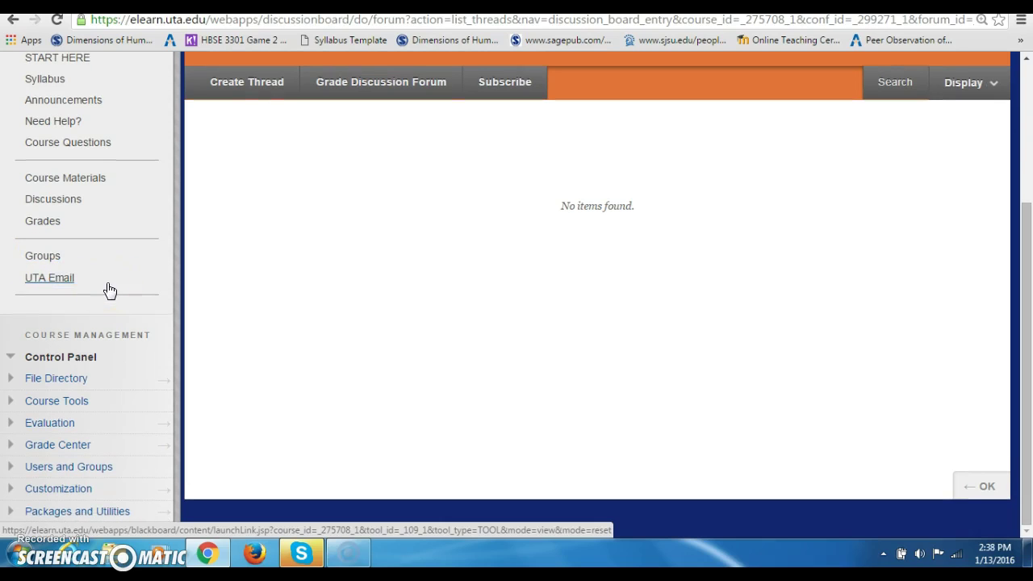
scroll(115, 283, "up", 3)
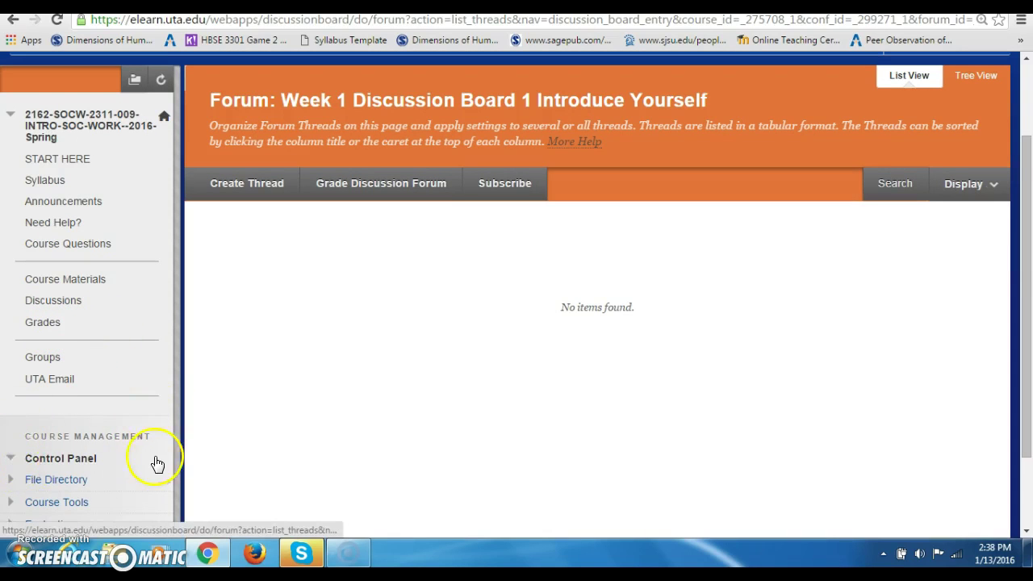
scroll(149, 464, "down", 2)
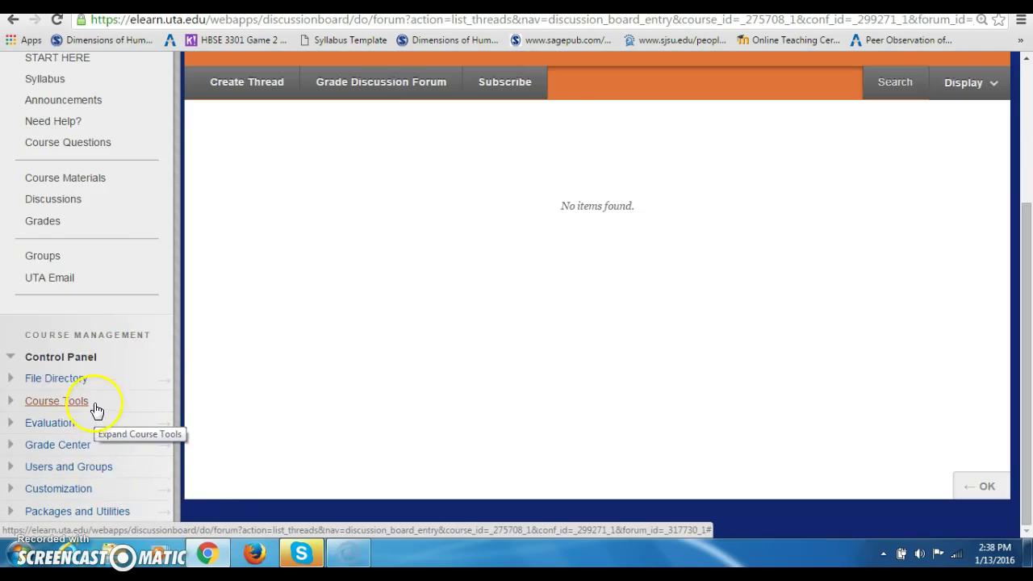
scroll(95, 403, "up", 4)
scroll(118, 412, "down", 1)
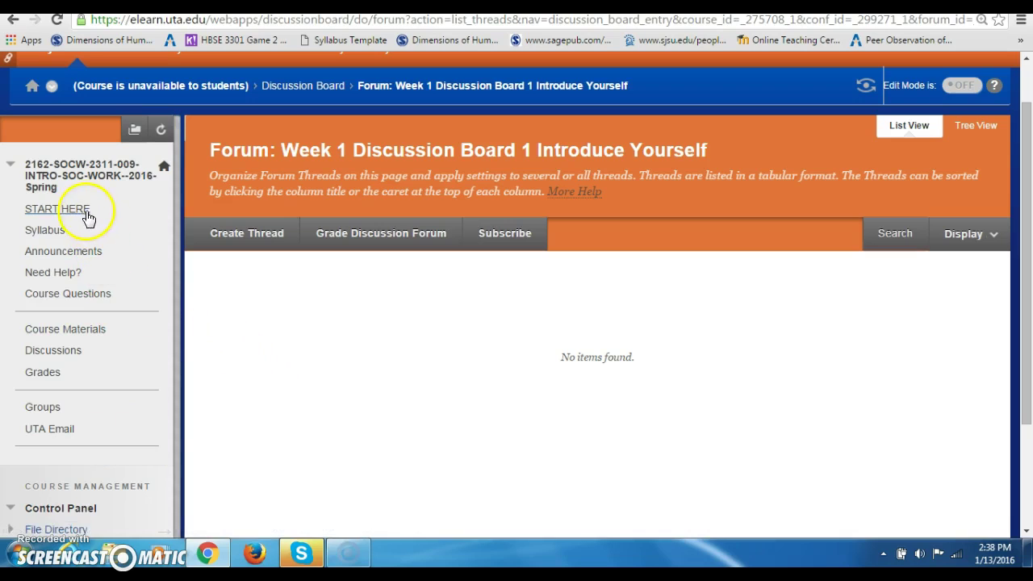
scroll(133, 331, "up", 1)
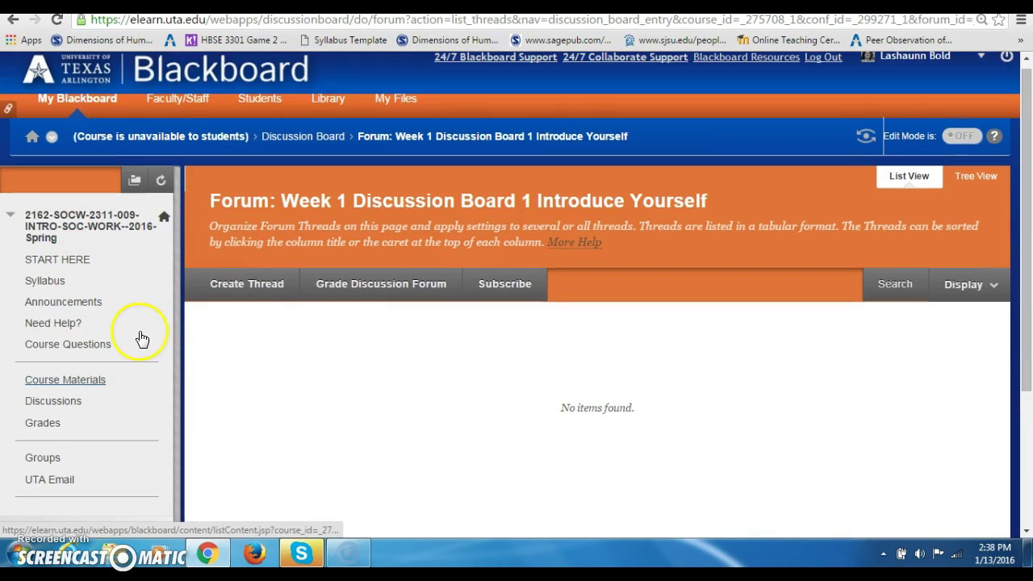
- Open the START HERE section and review the required profile update and the professor's welcome
left_click(80, 263)
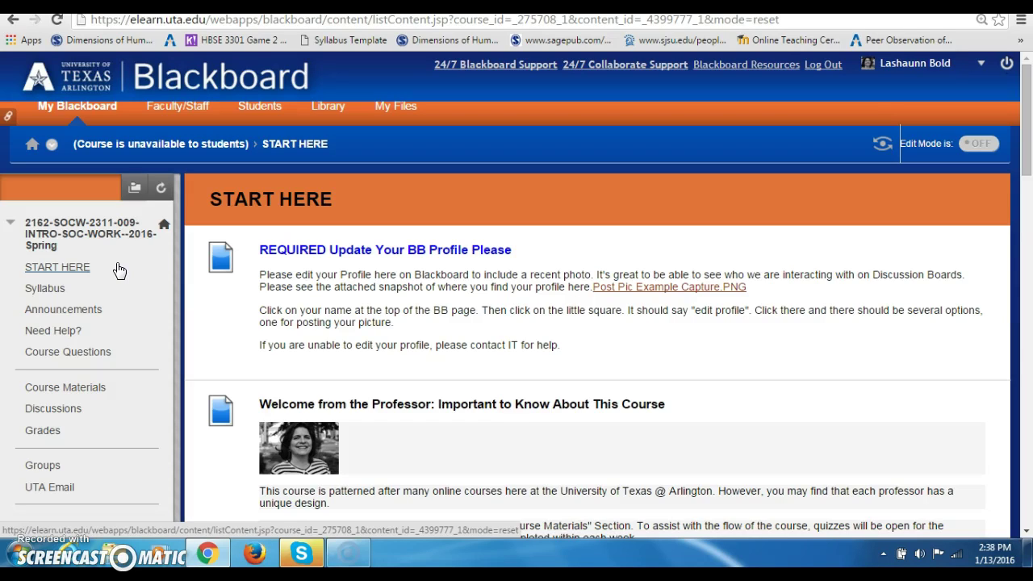
scroll(119, 271, "down", 5)
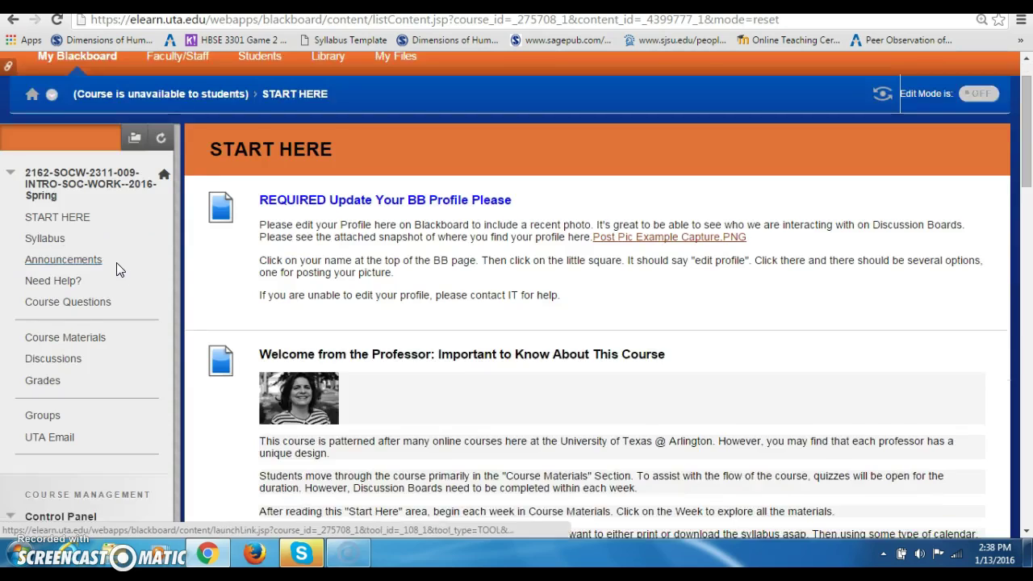